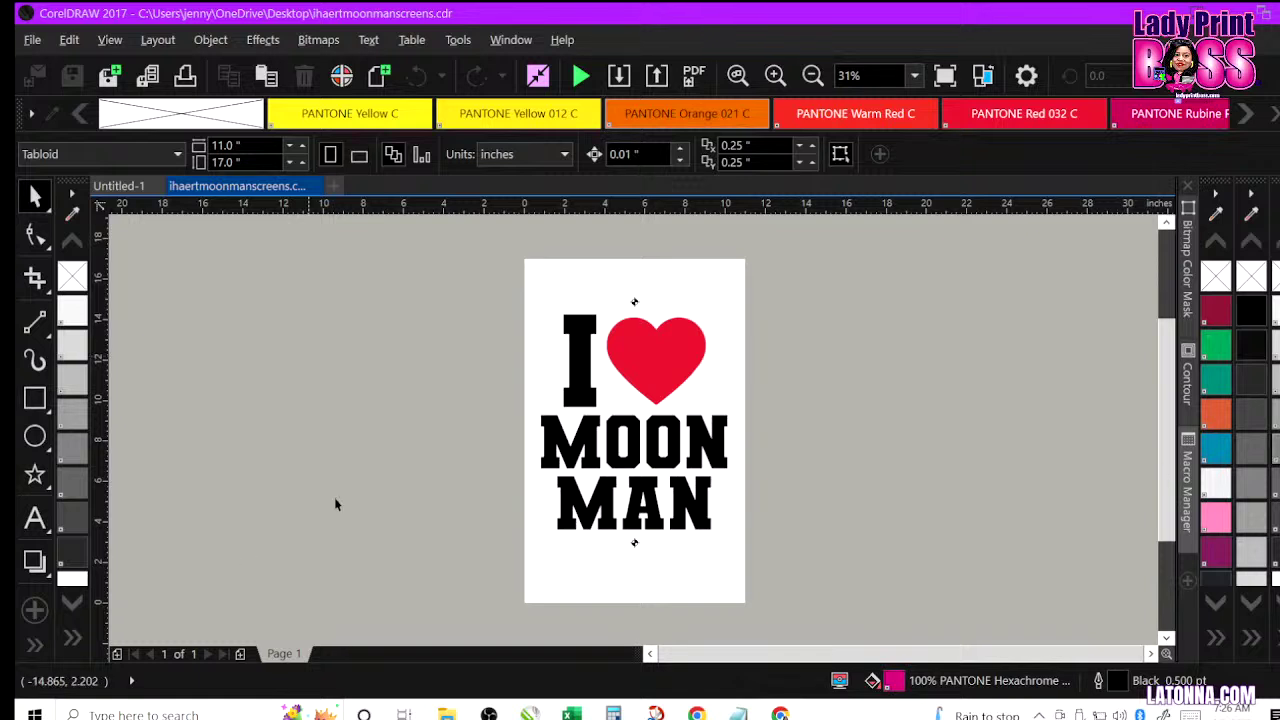
# Step: Zoom in to 62% and select the grouped letter I and heart
pyautogui.click(775, 76)
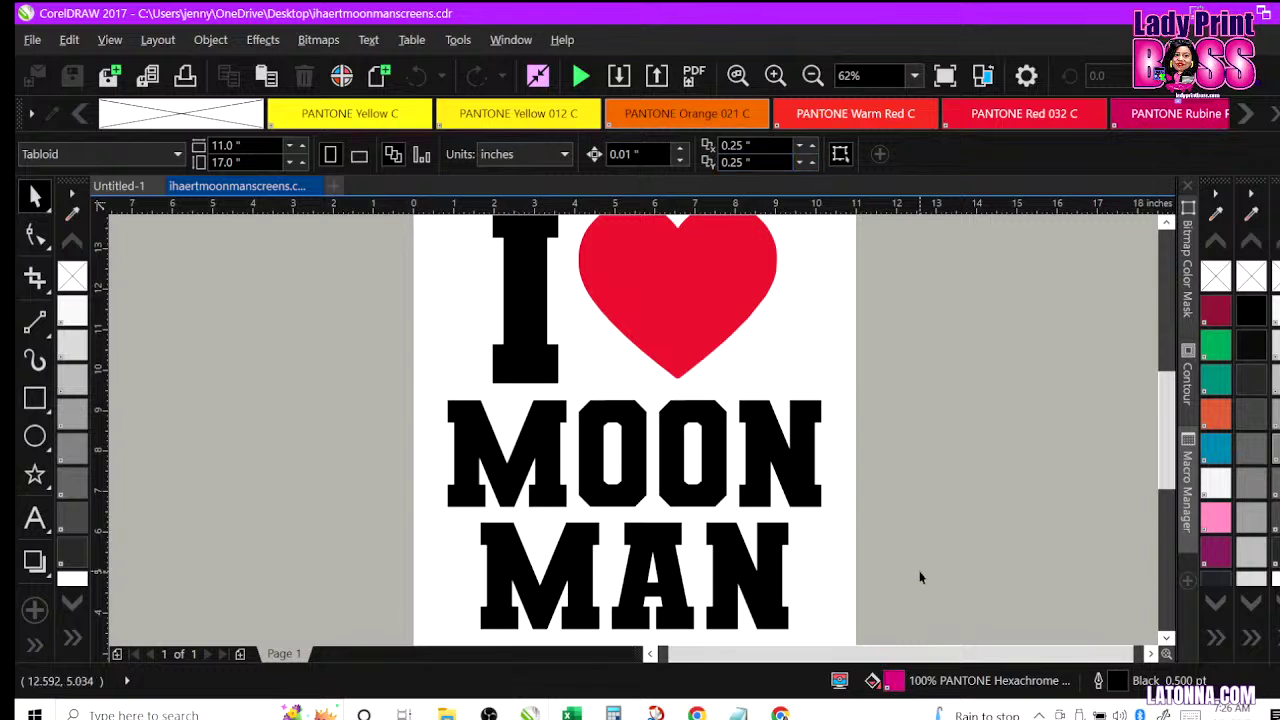
pyautogui.scroll(2, 634, 300)
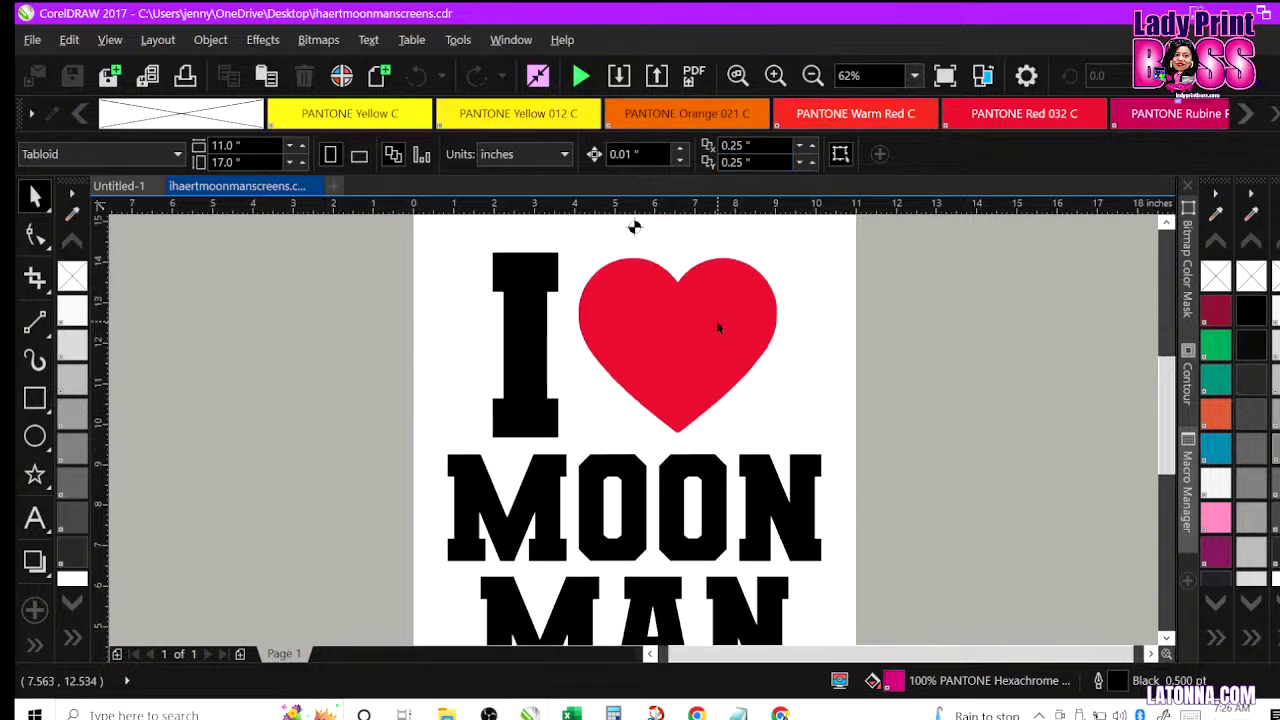
pyautogui.click(641, 322)
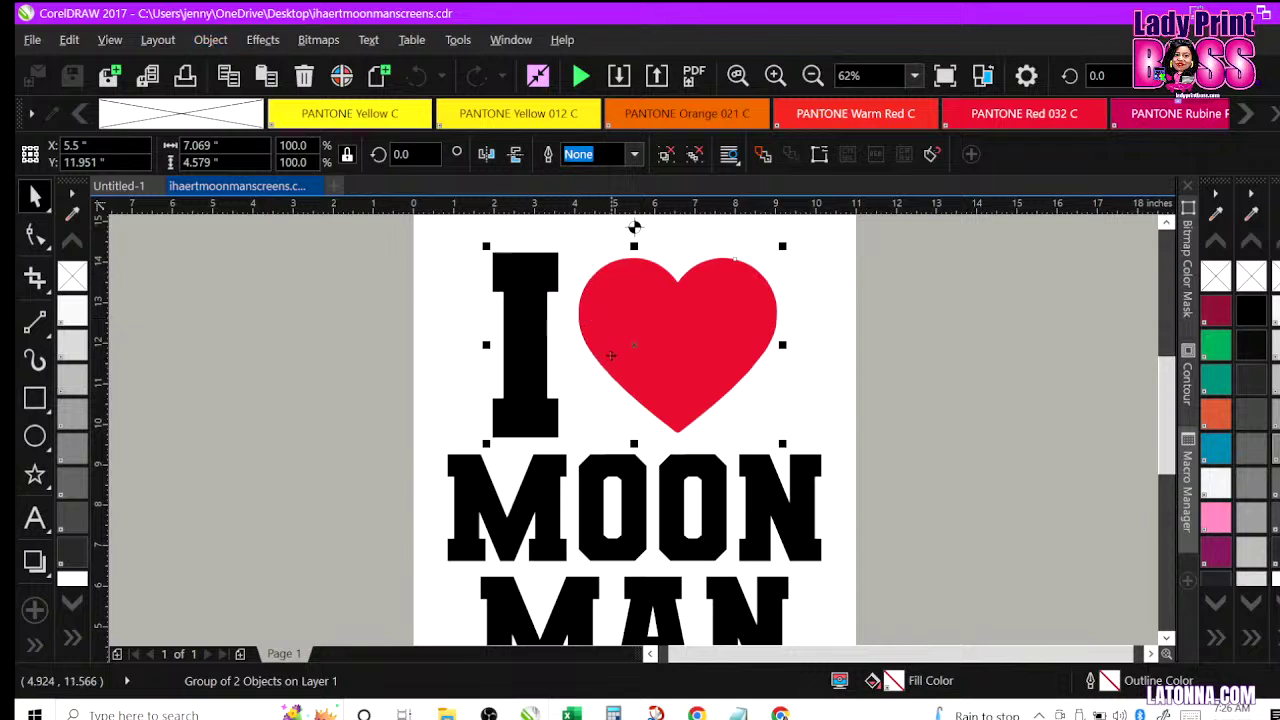
# Step: Ungroup the I and heart, then drop a copy of the red heart beside the page
pyautogui.hotkey('ctrl', 'u')
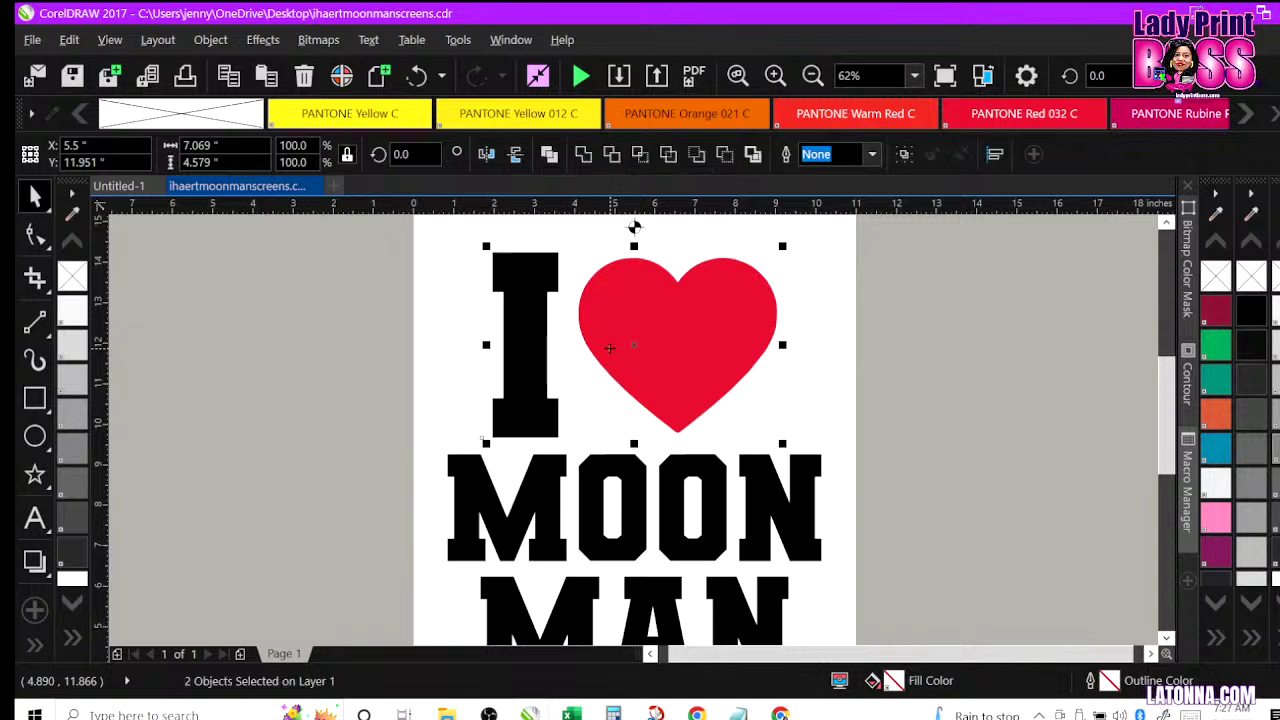
pyautogui.press('Escape')
pyautogui.click(632, 366)
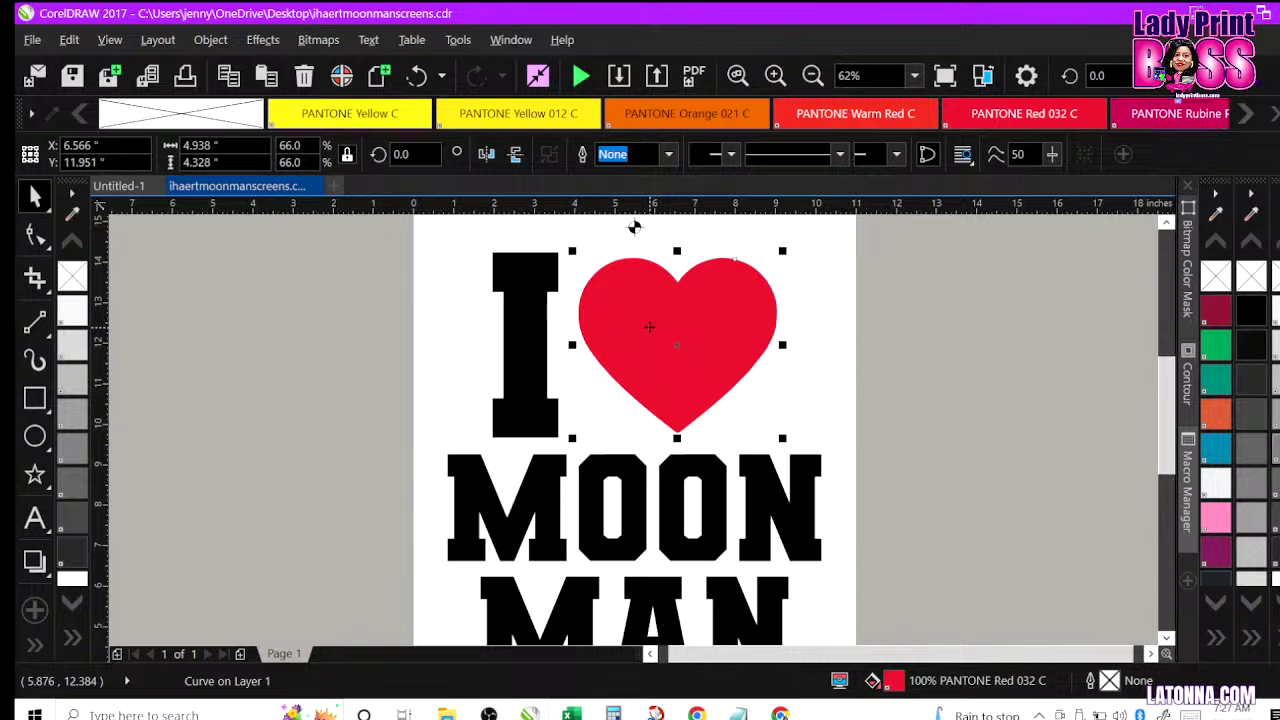
pyautogui.press('Right')
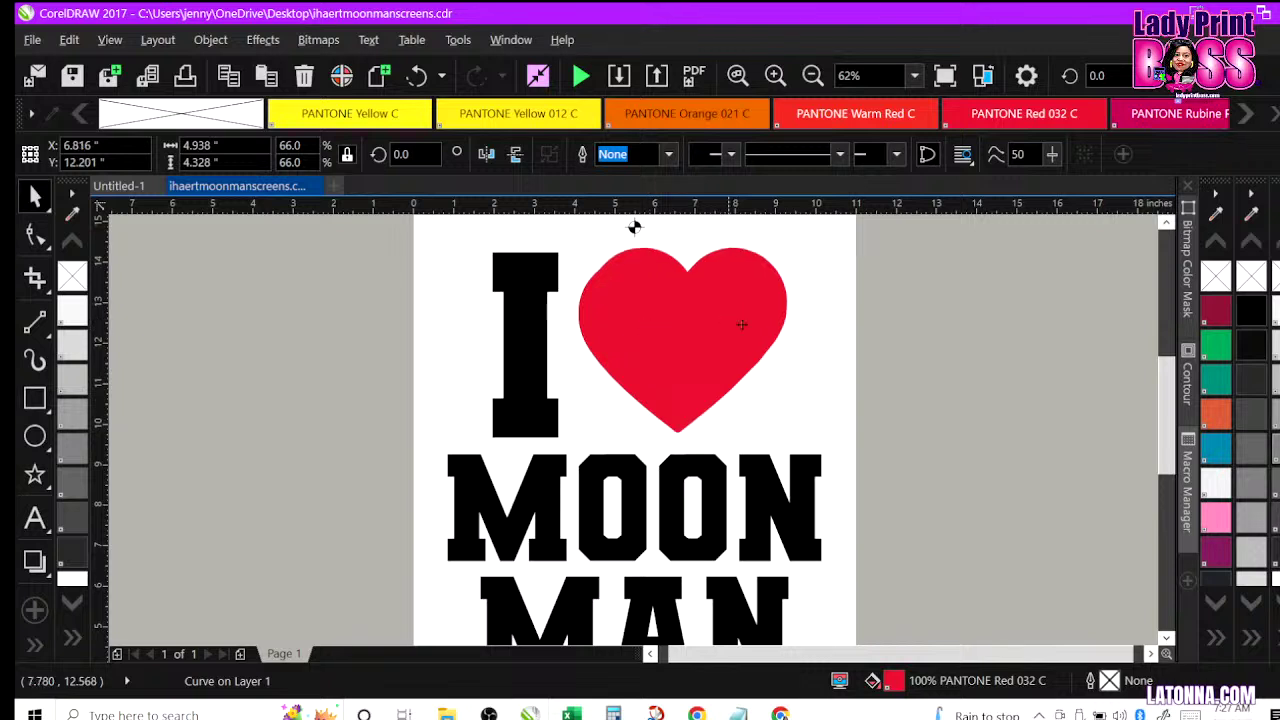
pyautogui.moveTo(742, 322); pyautogui.dragTo(977, 318)
pyautogui.press('space')
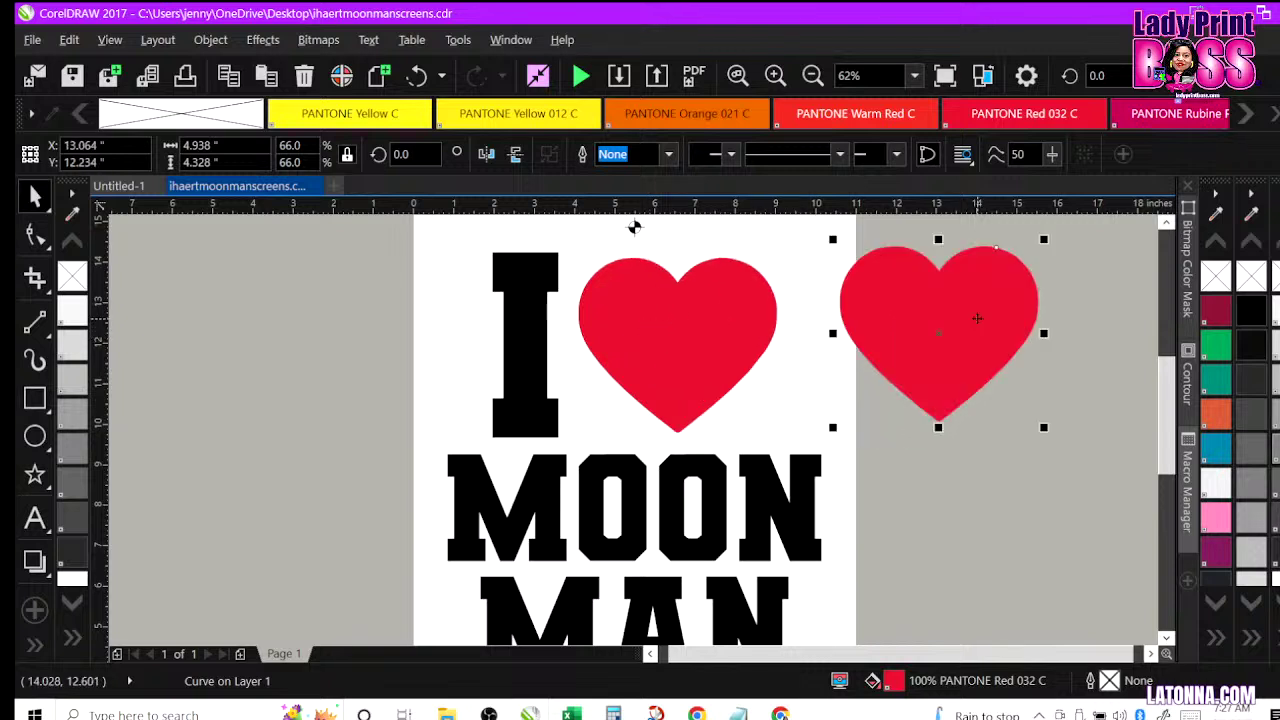
pyautogui.click(938, 333)
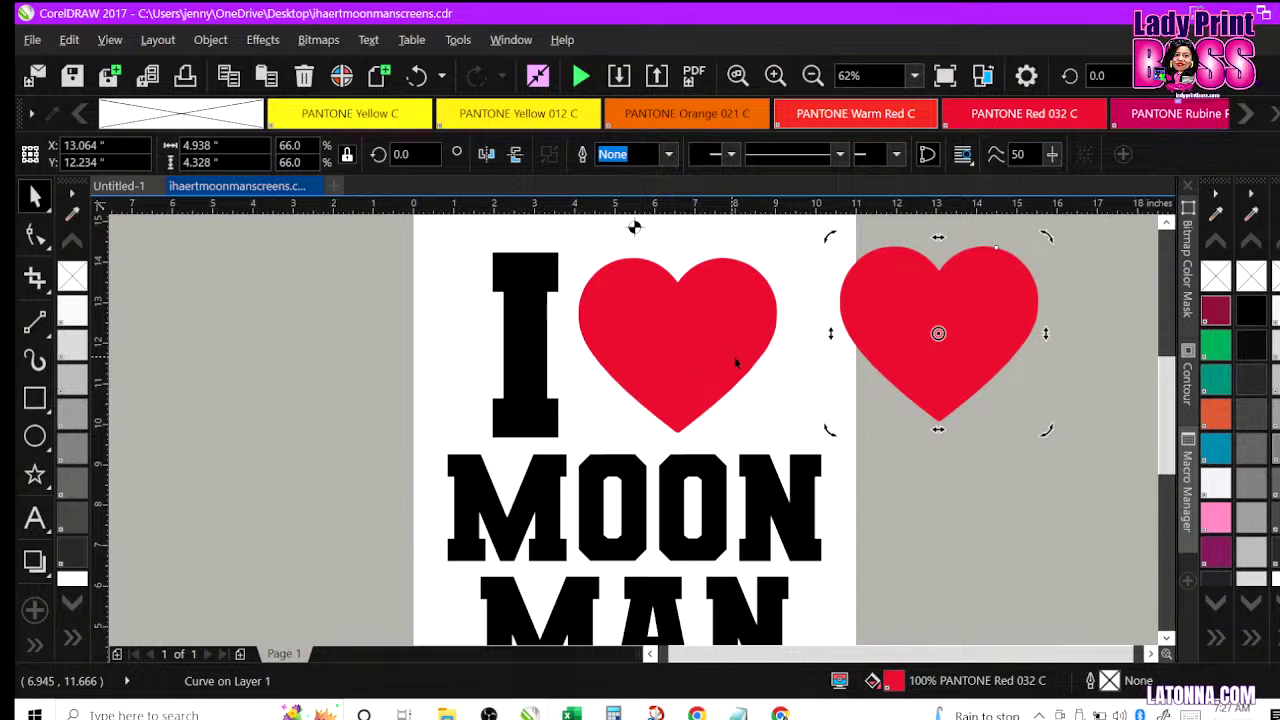
# Step: Give the copied heart an overprint fill and a 1.0 pt outline
pyautogui.click(938, 333)
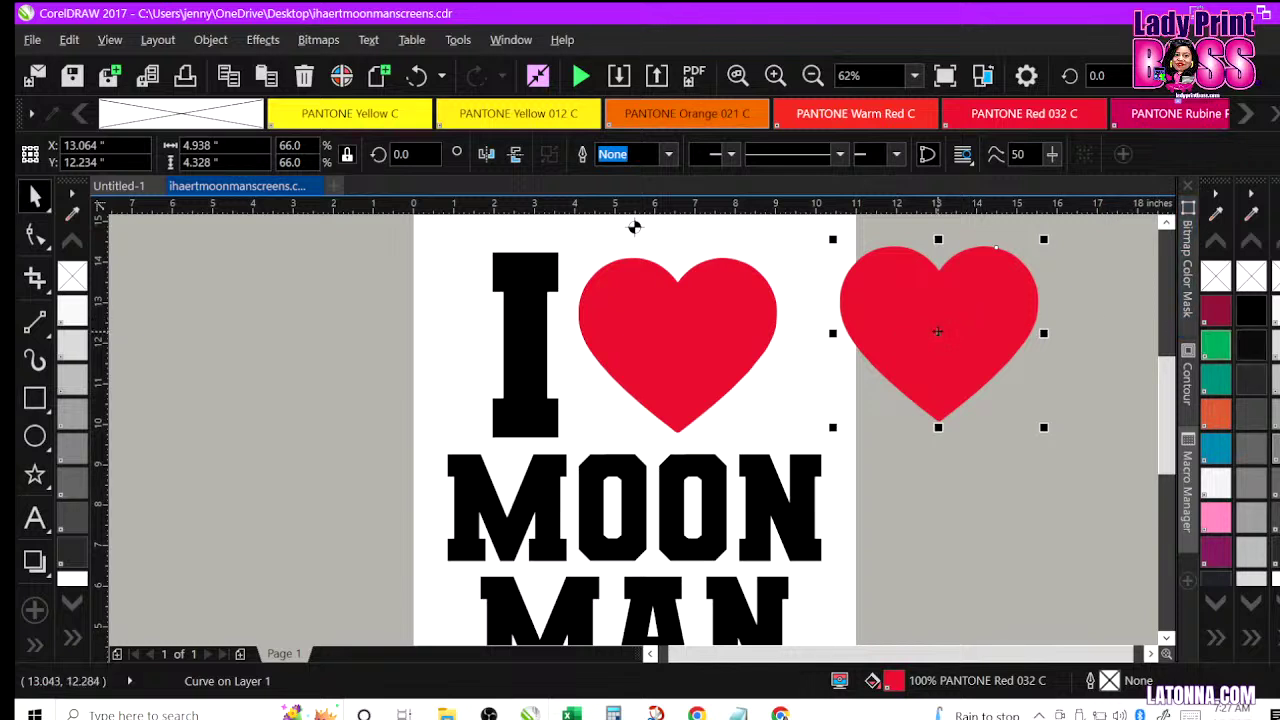
pyautogui.rightClick(938, 330)
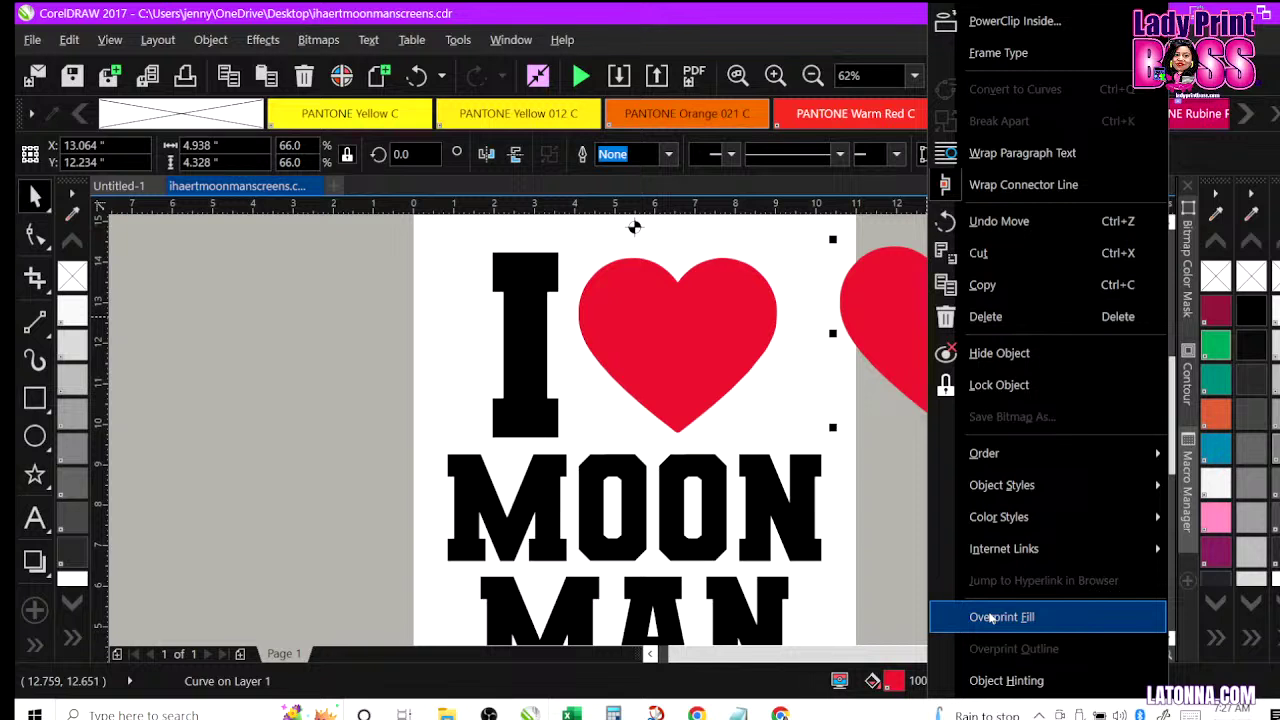
pyautogui.click(890, 420)
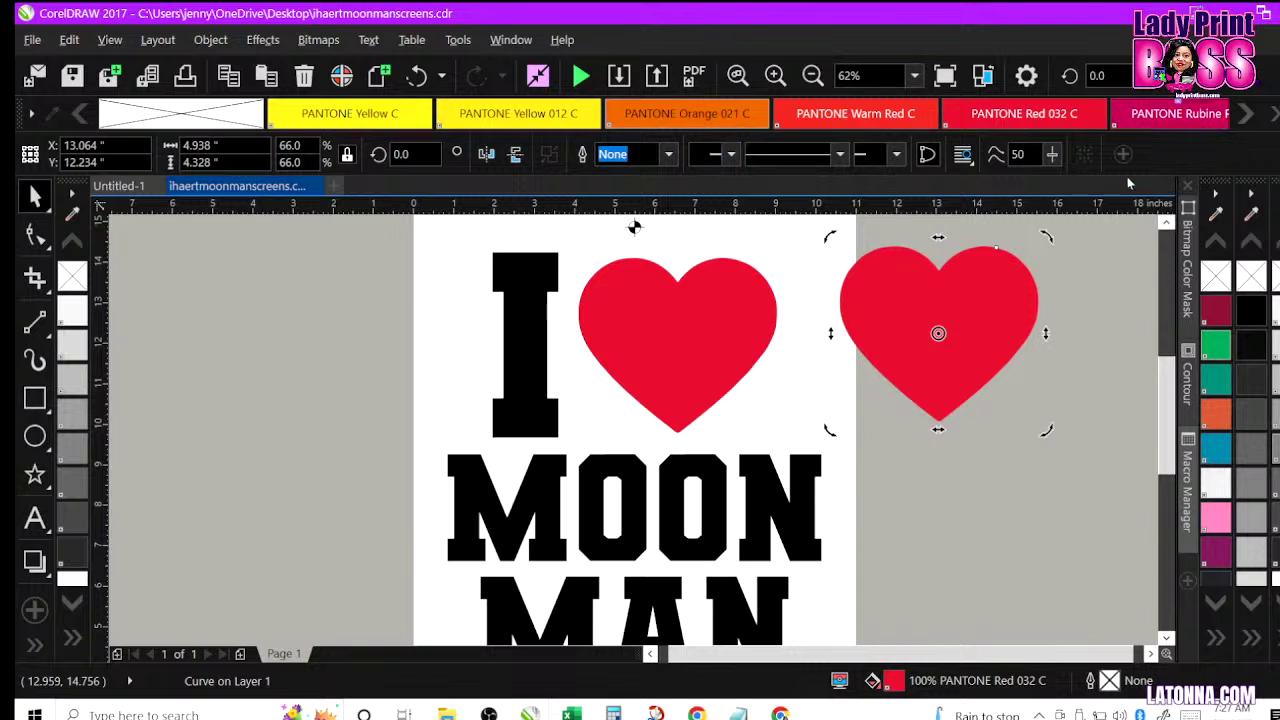
pyautogui.click(670, 154)
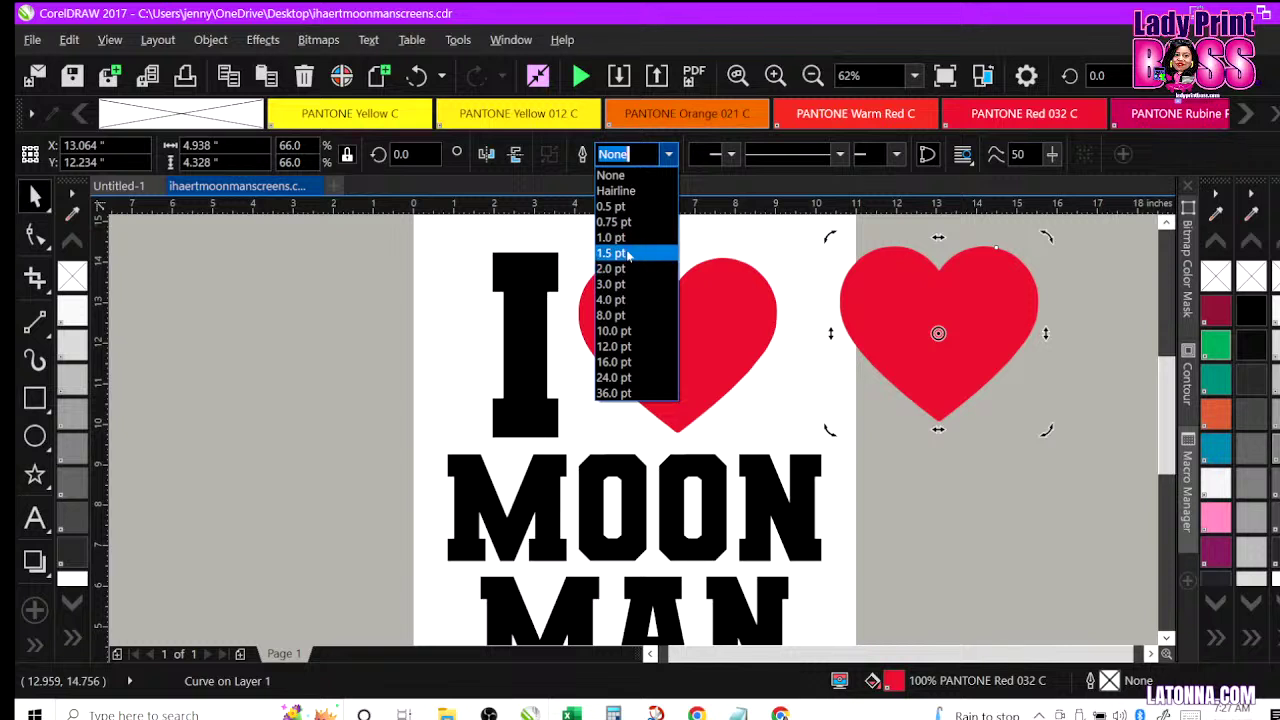
pyautogui.click(628, 238)
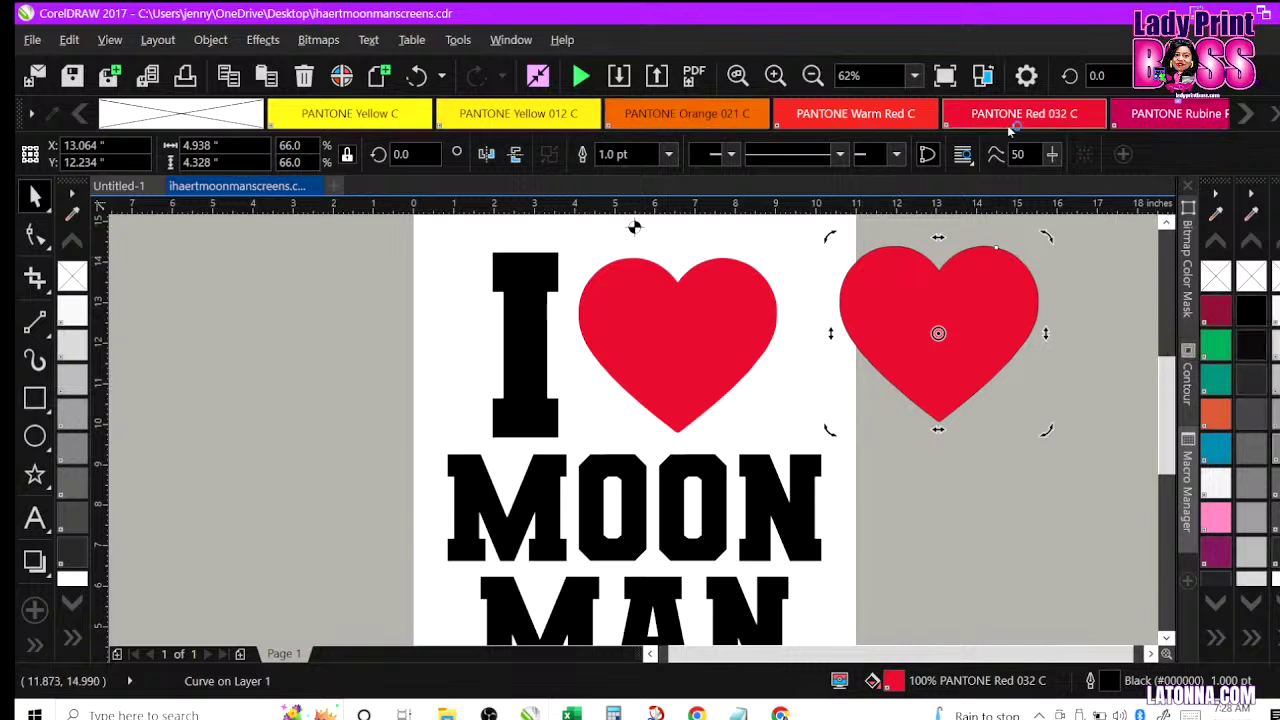
# Step: Fill the original heart black and drag the red copy on top of it
pyautogui.click(656, 342)
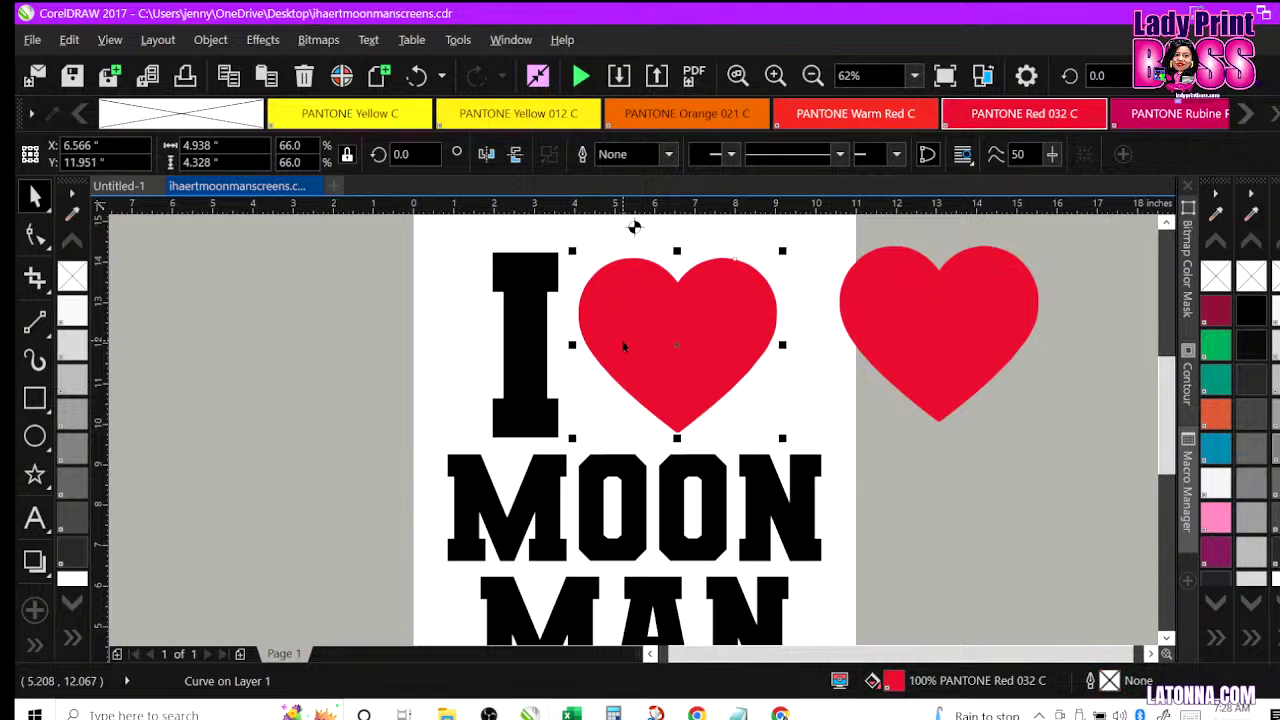
pyautogui.click(1252, 310)
pyautogui.click(975, 325)
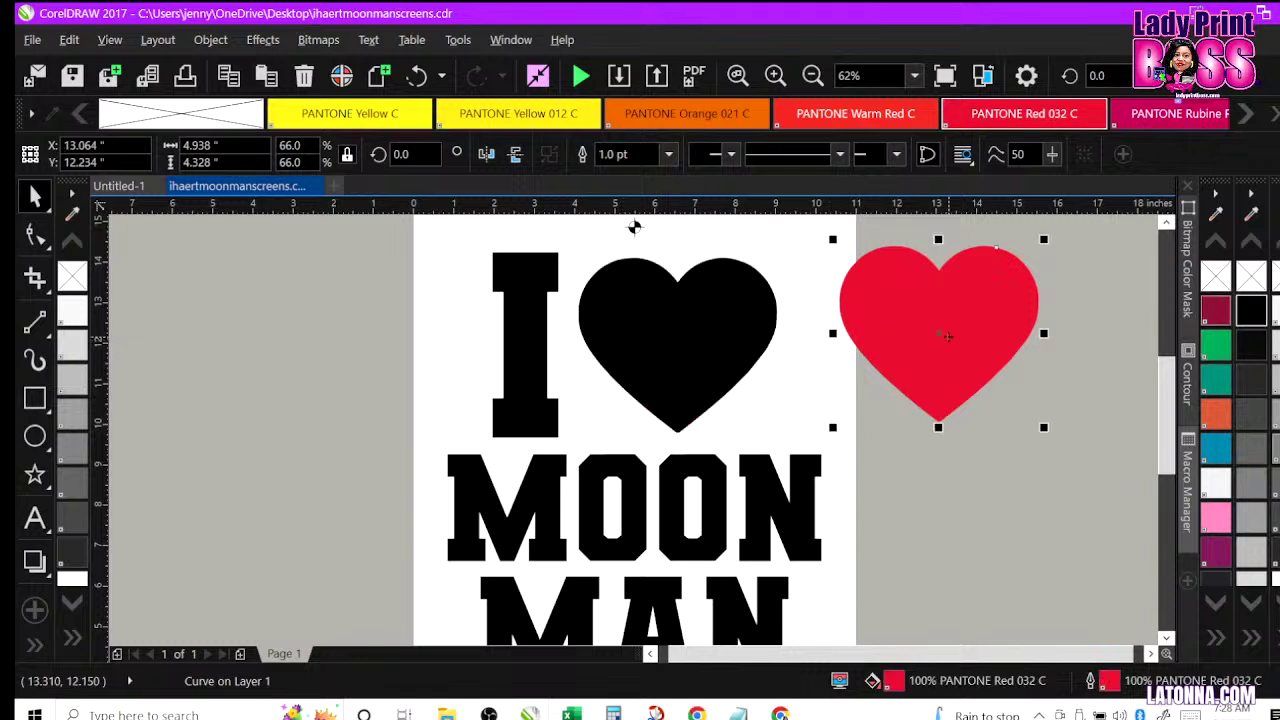
pyautogui.moveTo(975, 325); pyautogui.dragTo(715, 342)
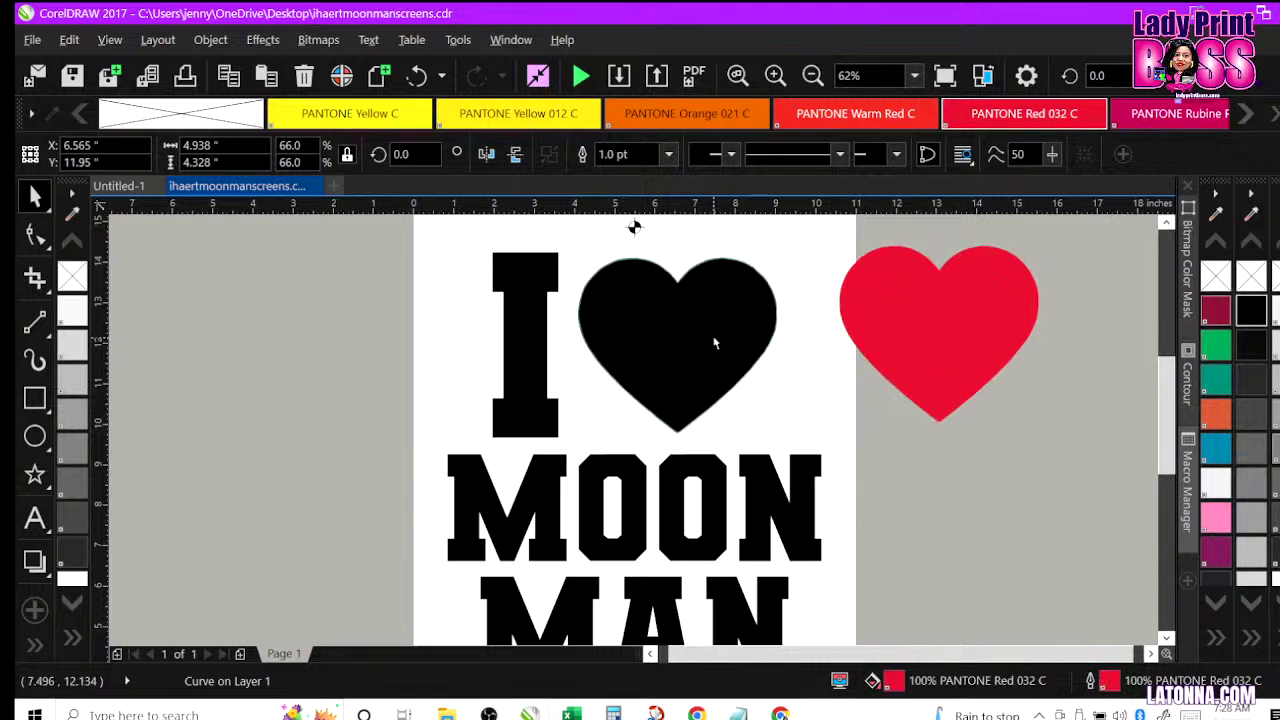
pyautogui.click(632, 228)
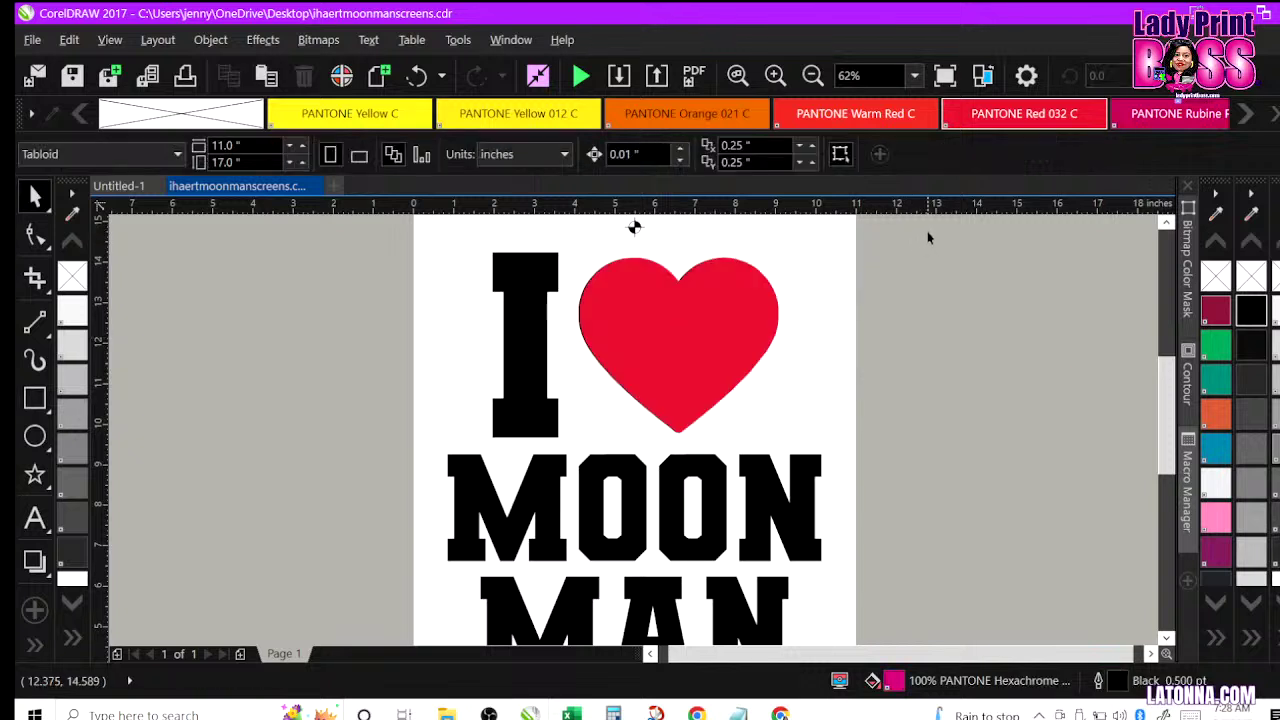
# Step: Center-align the black and red hearts, then drag the pair back beside the I
pyautogui.moveTo(600, 270); pyautogui.dragTo(540, 440)
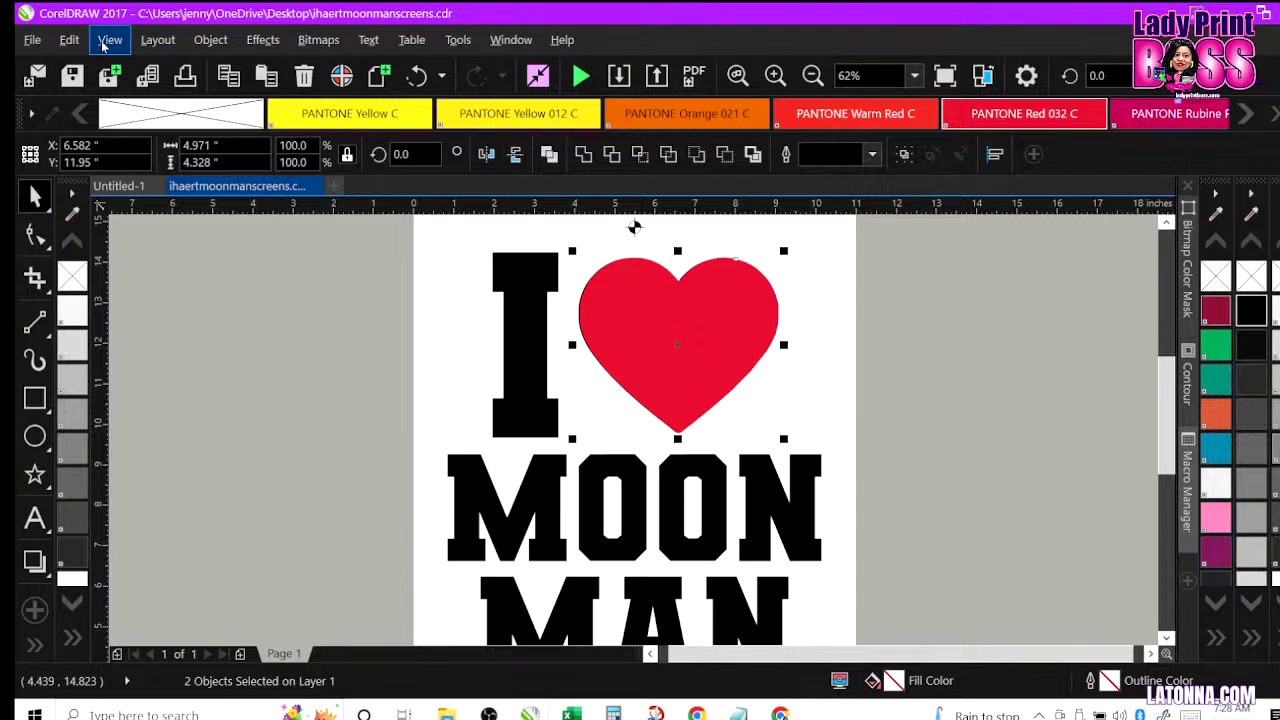
pyautogui.click(210, 39)
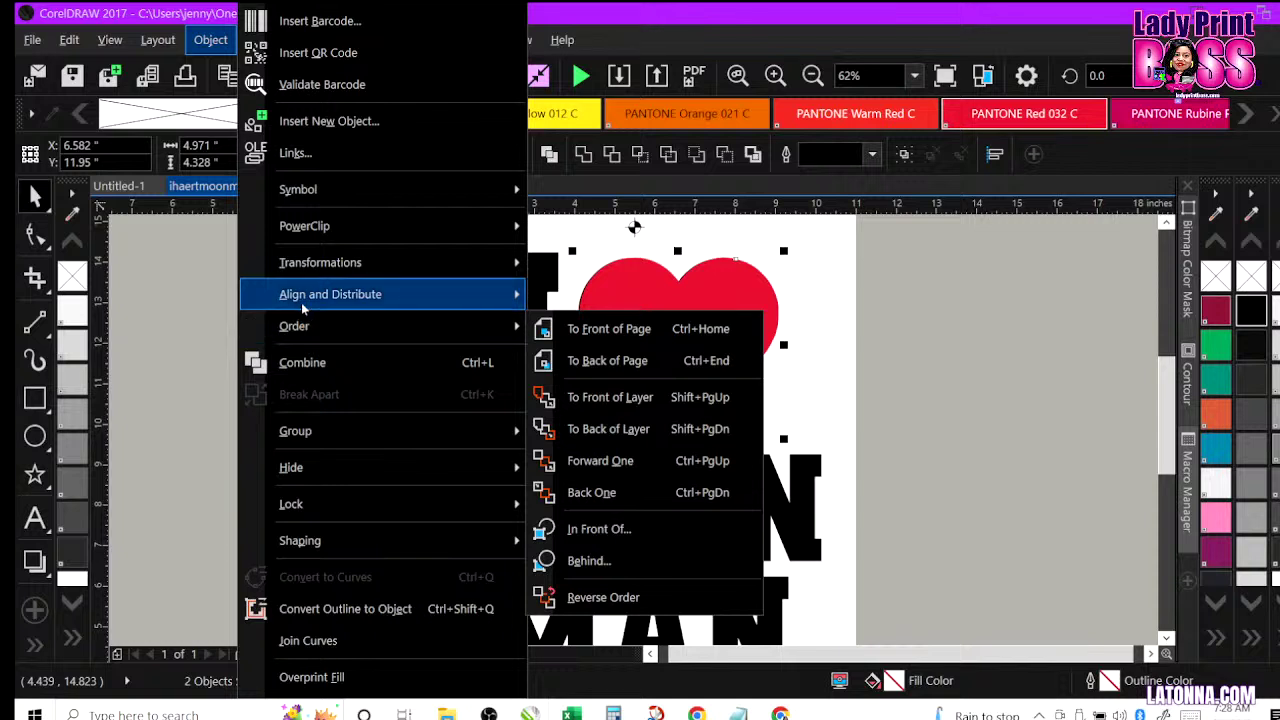
pyautogui.moveTo(330, 294)
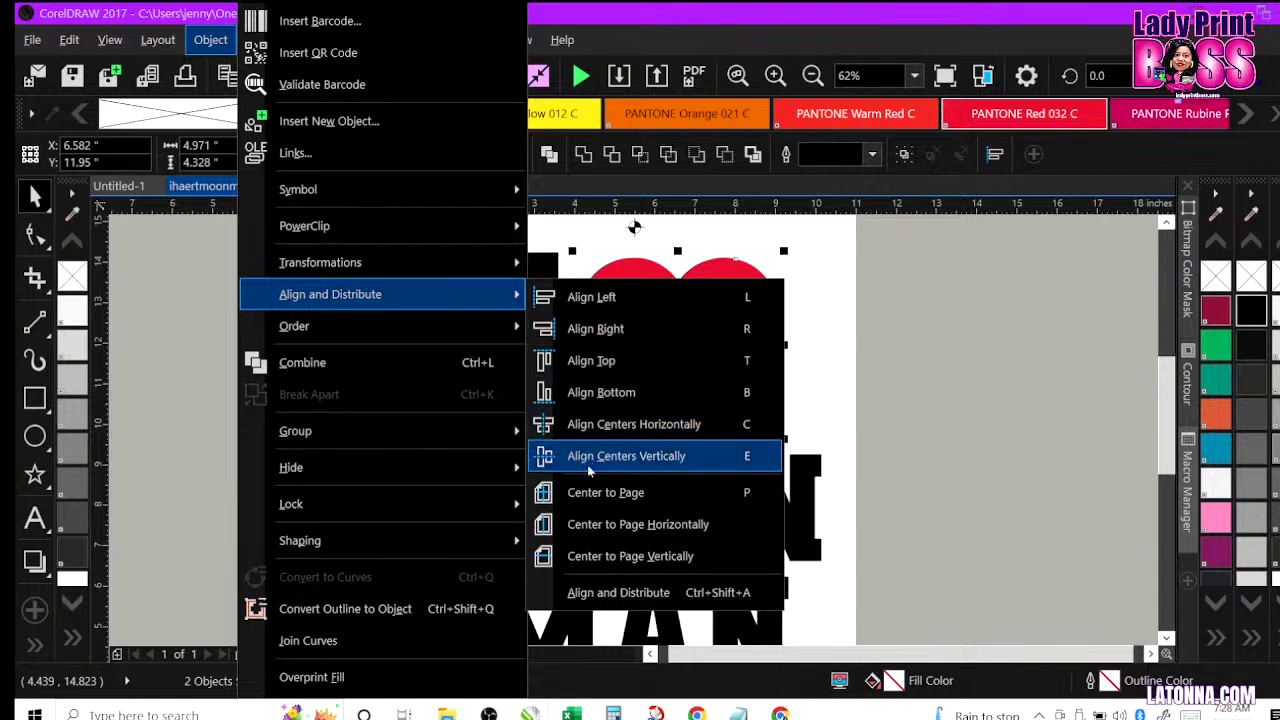
pyautogui.click(605, 492)
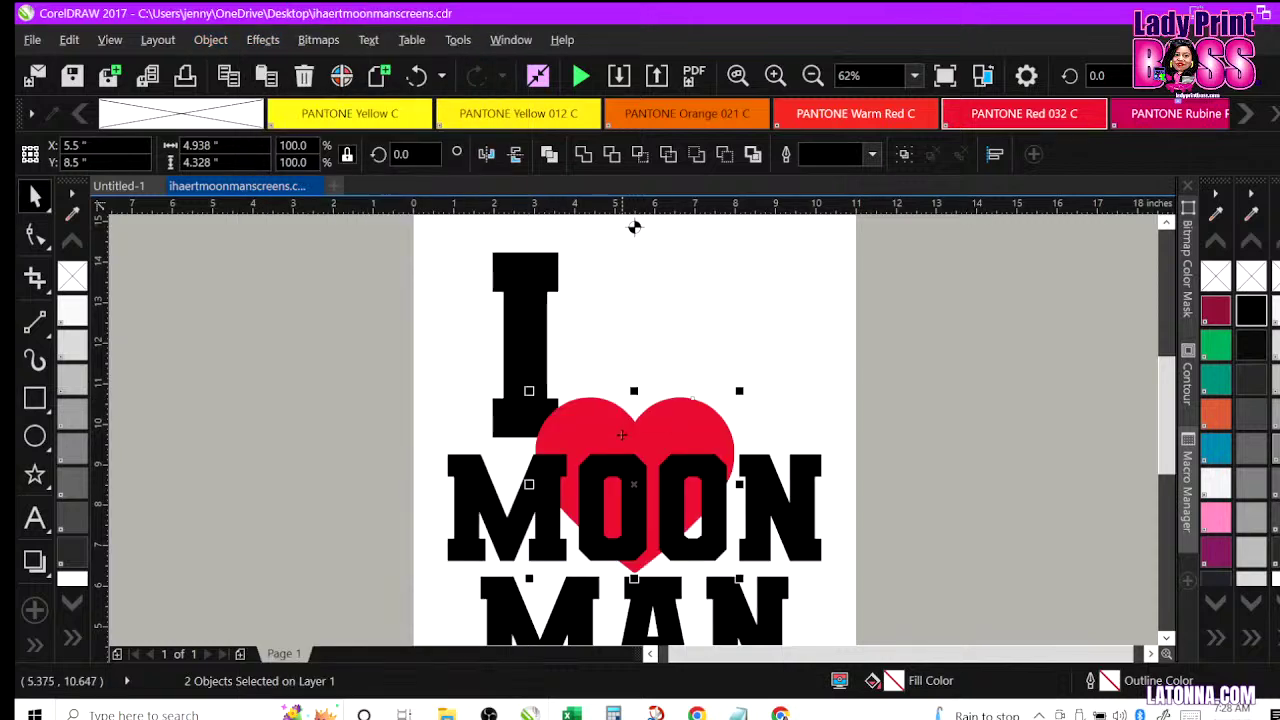
pyautogui.moveTo(628, 432)
pyautogui.mouseDown()
pyautogui.moveTo(663, 297)
pyautogui.moveTo(662, 314)
pyautogui.mouseUp()
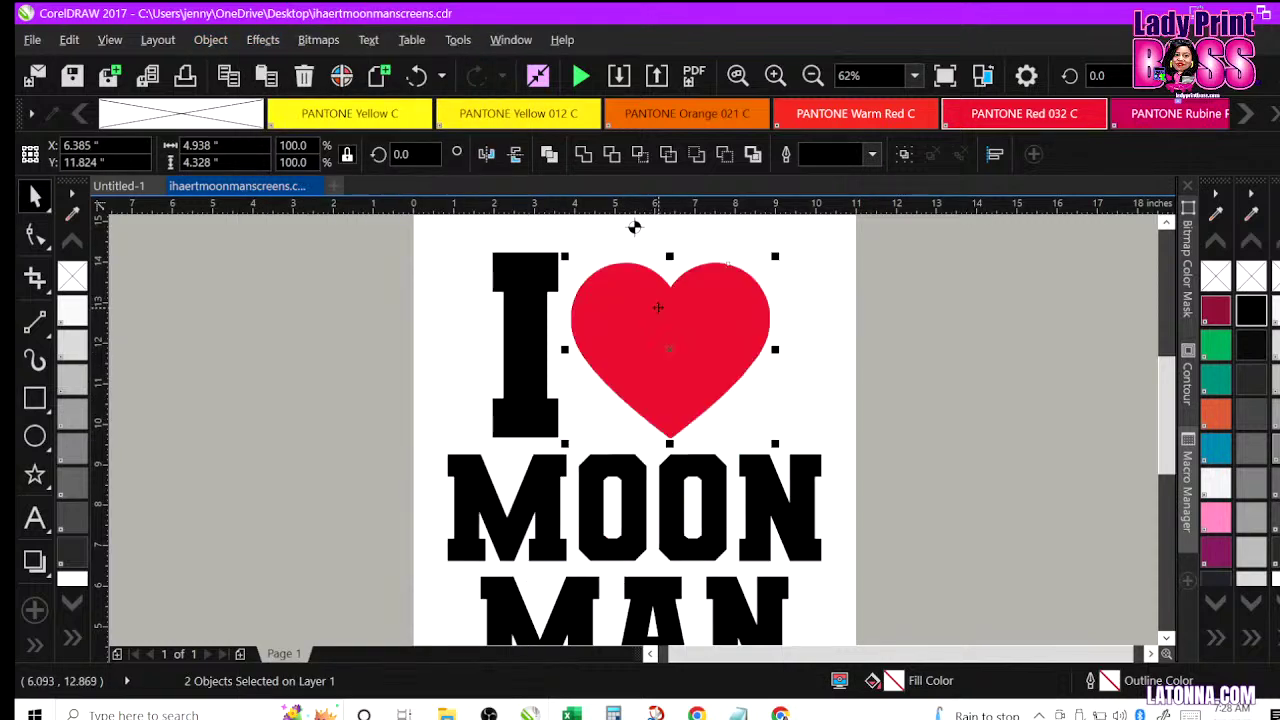
pyautogui.click(775, 76)
# Step: Browse the File and View menus, shift the red heart right, and zoom out to 125%
pyautogui.click(775, 76)
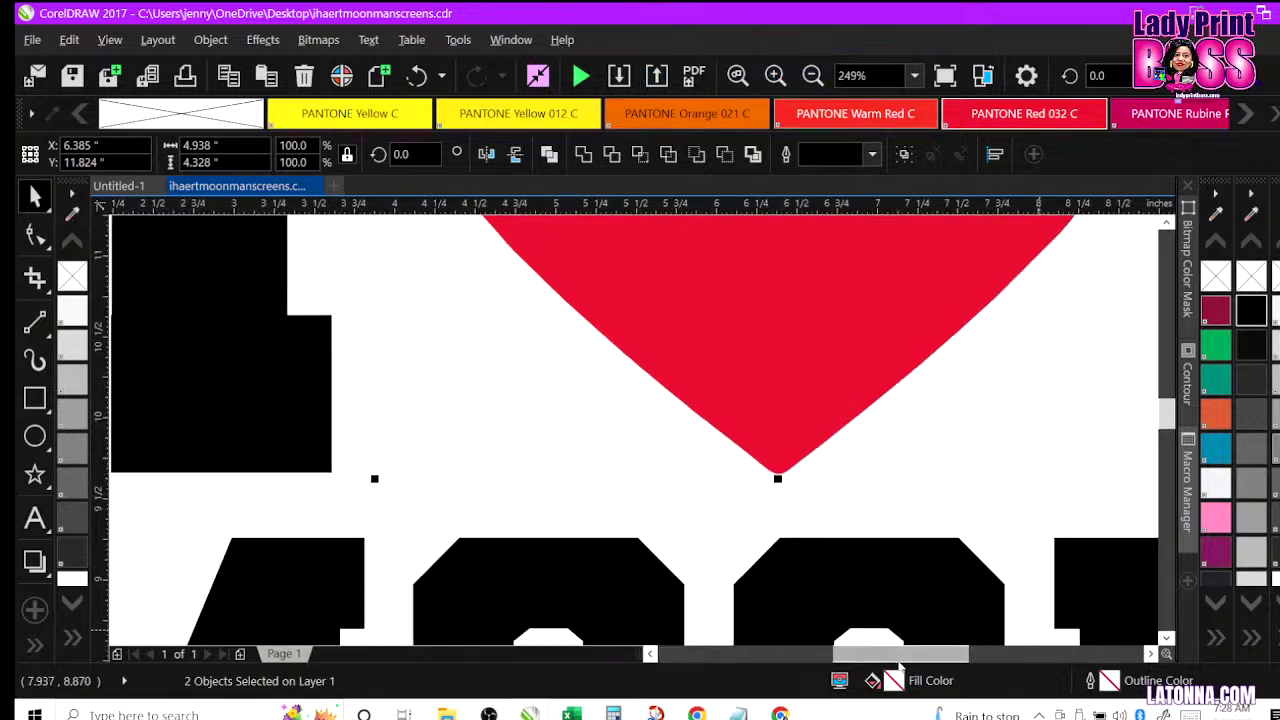
pyautogui.moveTo(893, 654); pyautogui.dragTo(945, 654)
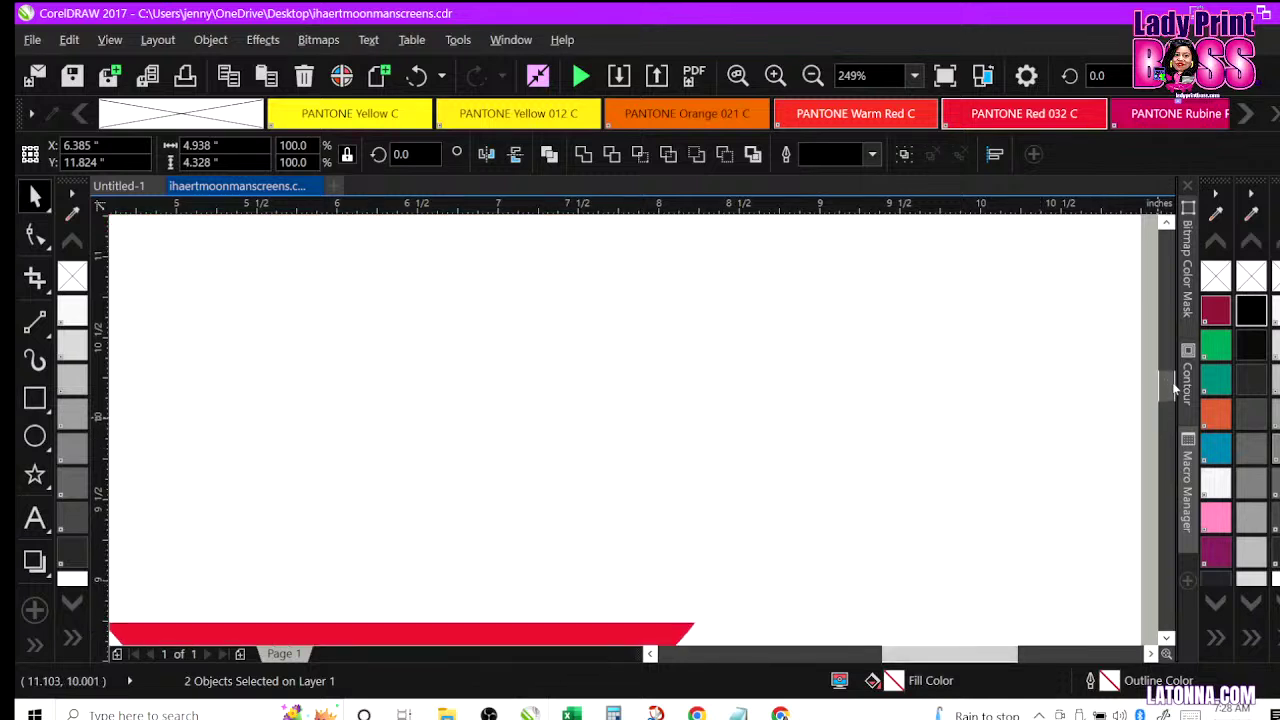
pyautogui.scroll(5, 600, 400)
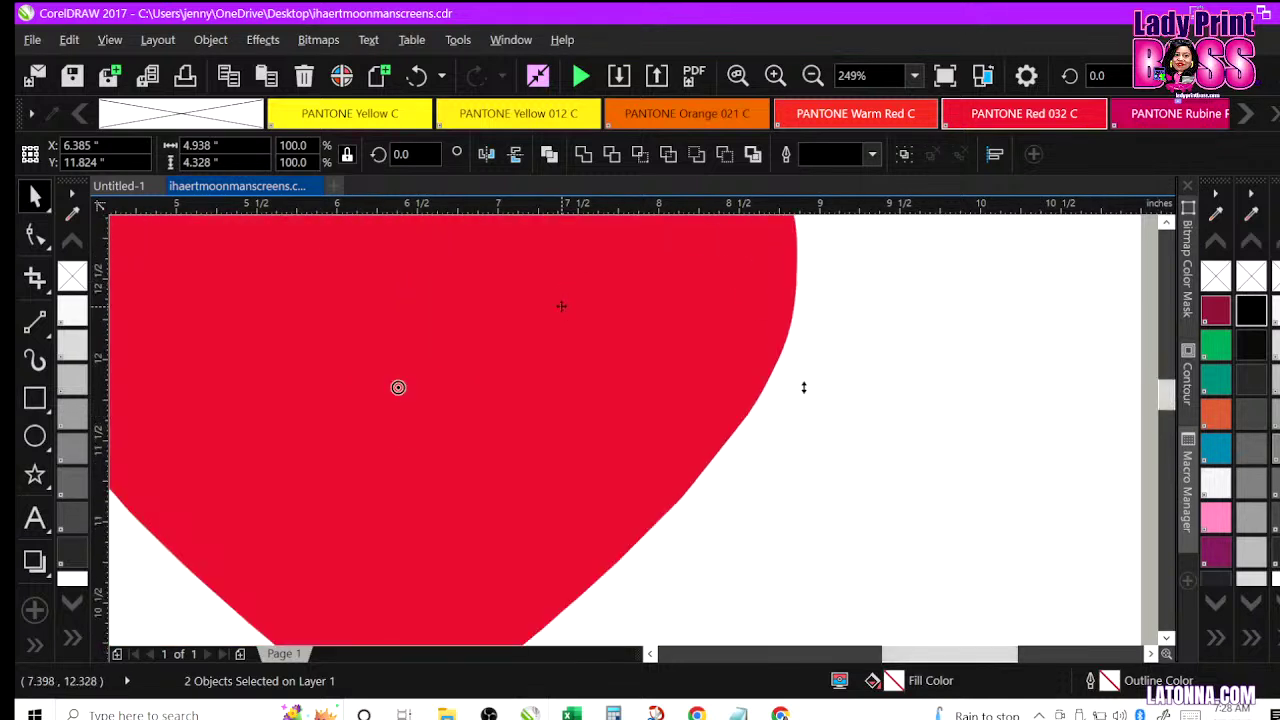
pyautogui.click(32, 40)
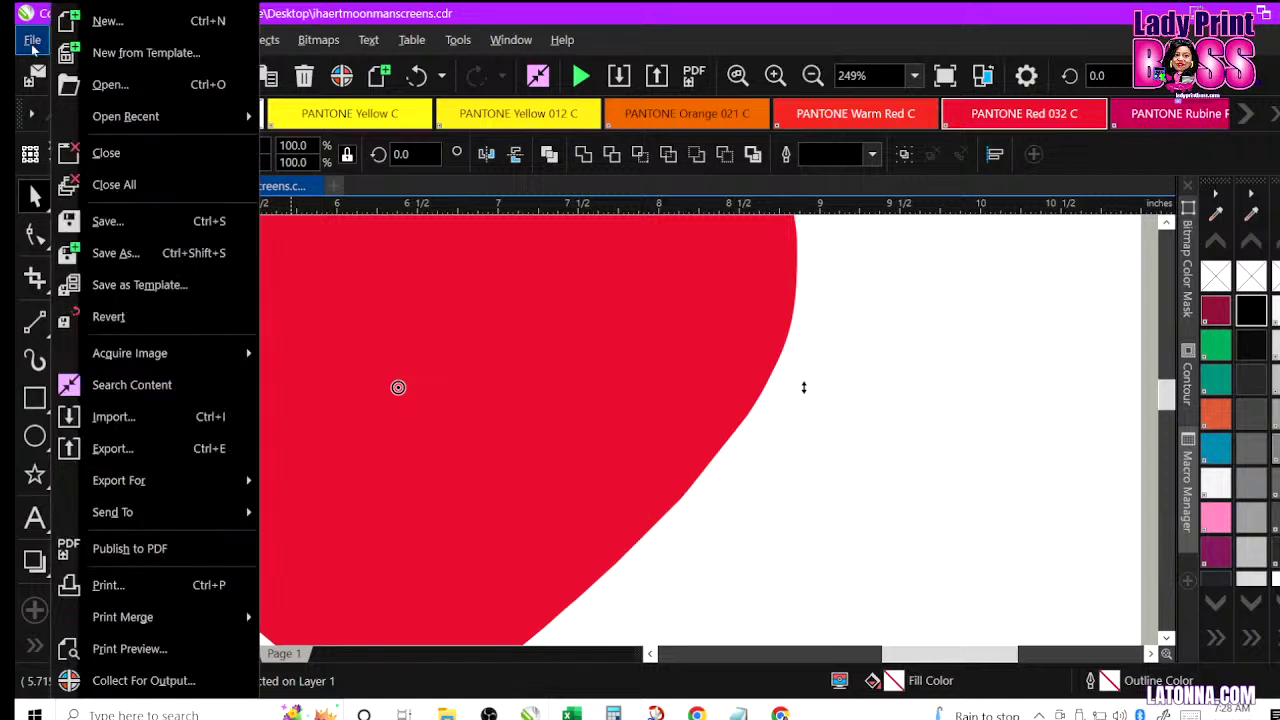
pyautogui.click(545, 20)
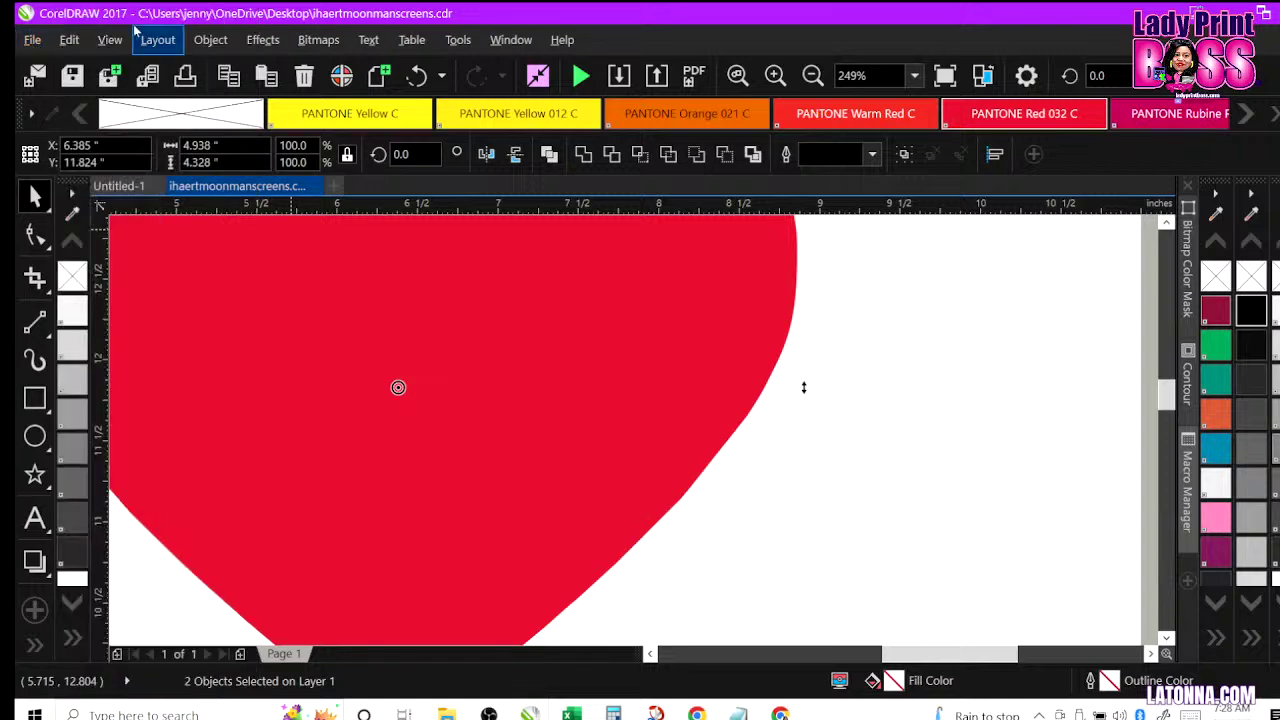
pyautogui.click(110, 40)
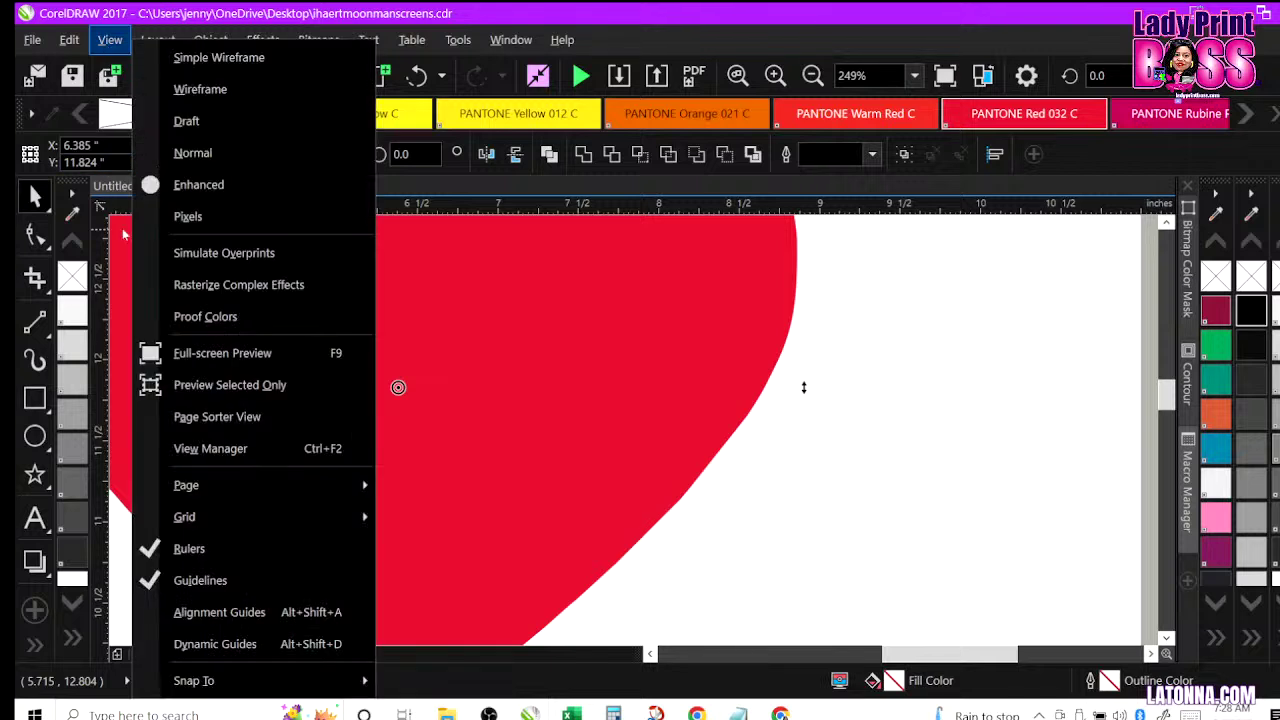
pyautogui.click(202, 261)
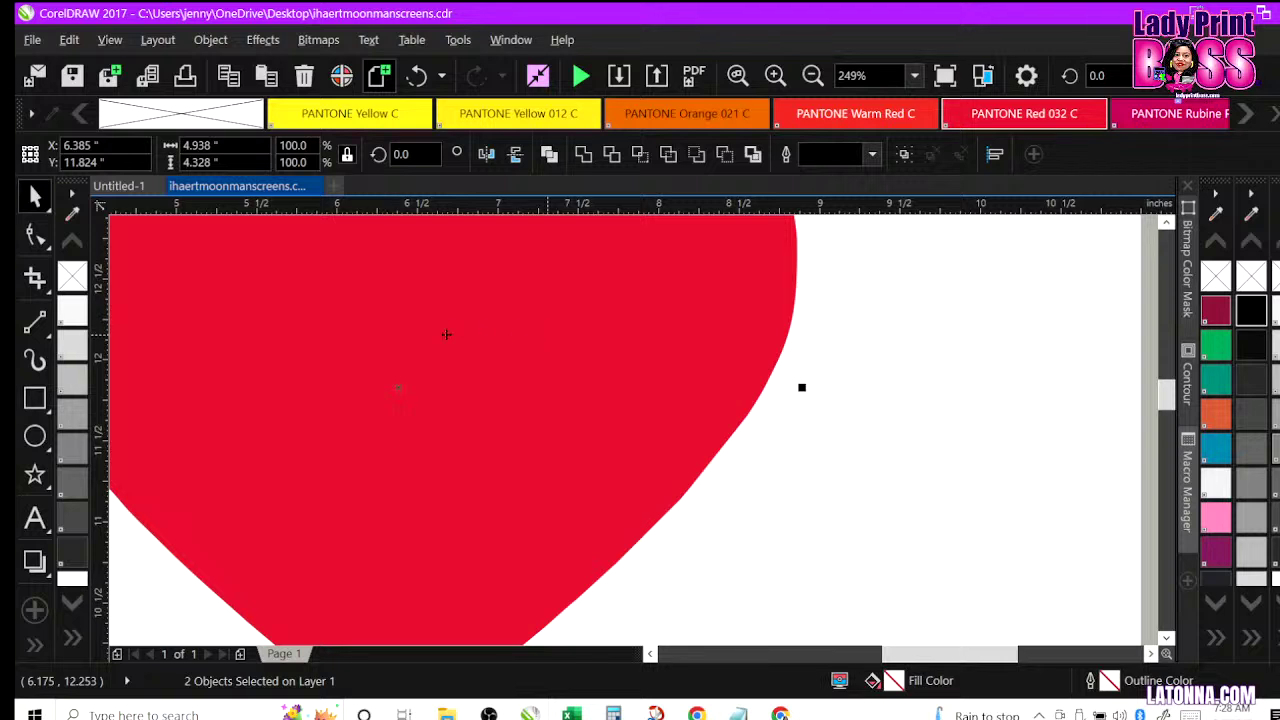
pyautogui.moveTo(679, 346); pyautogui.dragTo(789, 346)
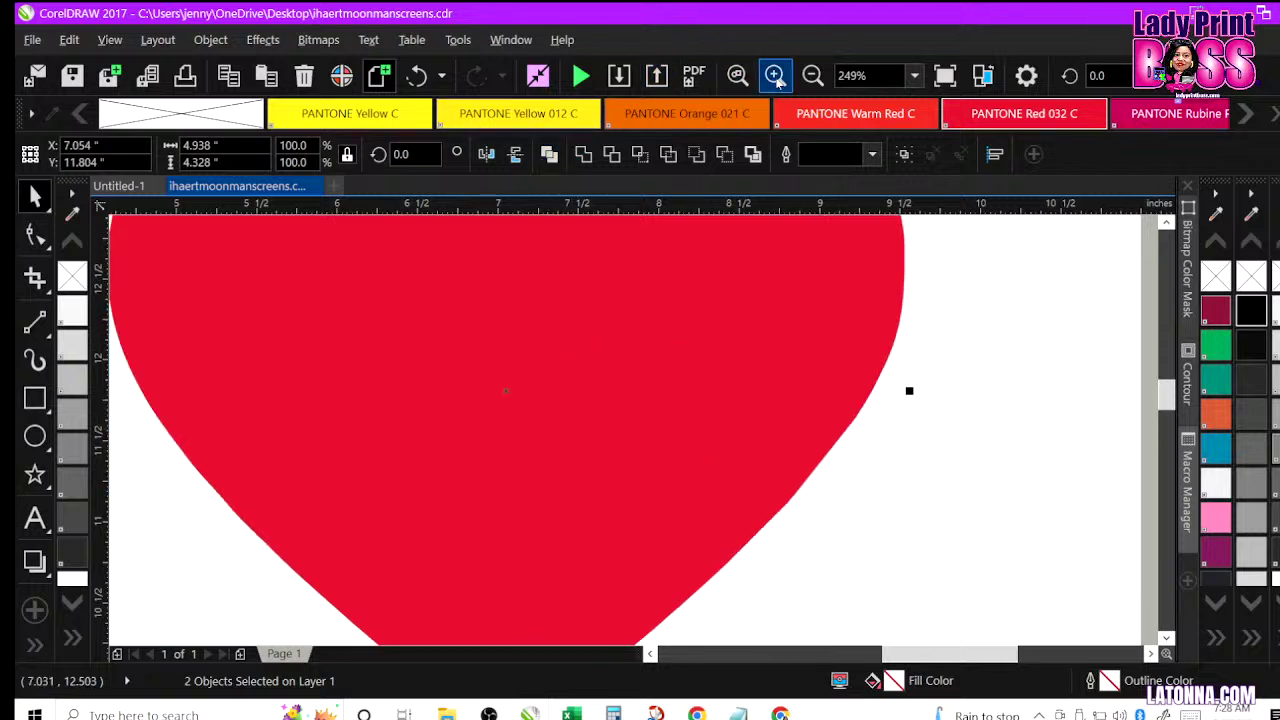
pyautogui.click(812, 76)
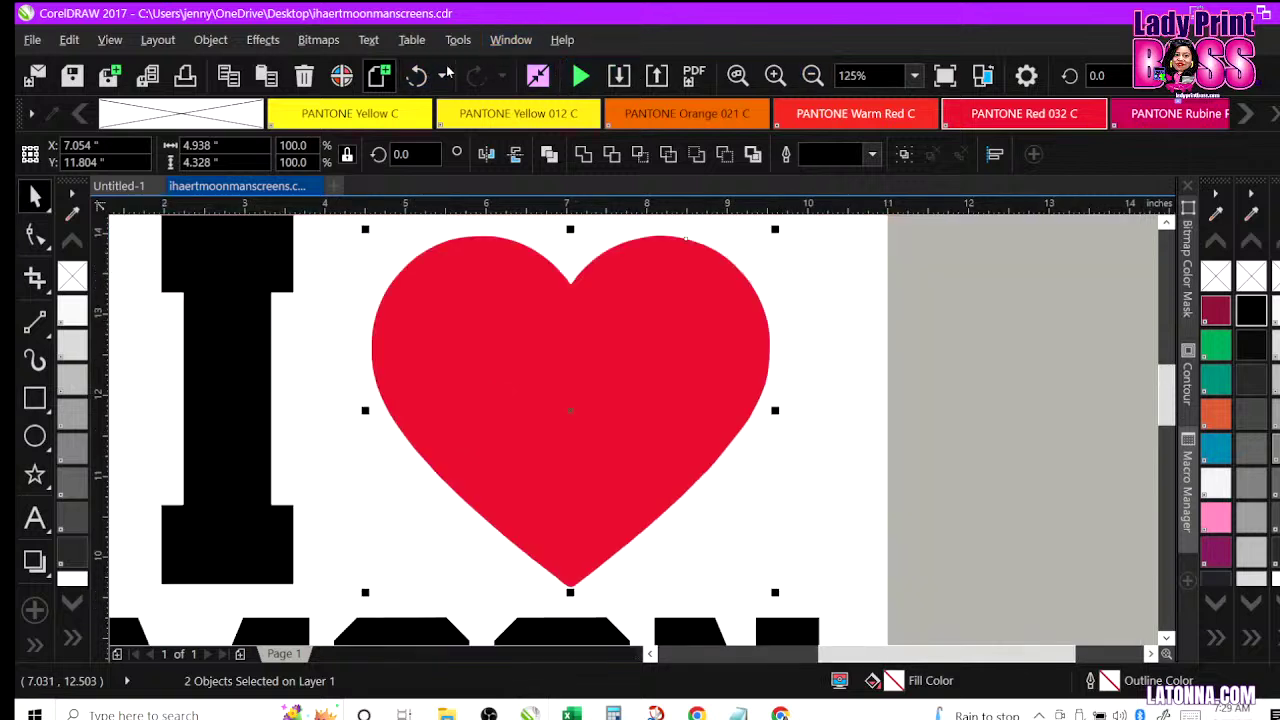
# Step: Undo the heart move, briefly offset the red heart to check the black one, then undo again
pyautogui.click(418, 76)
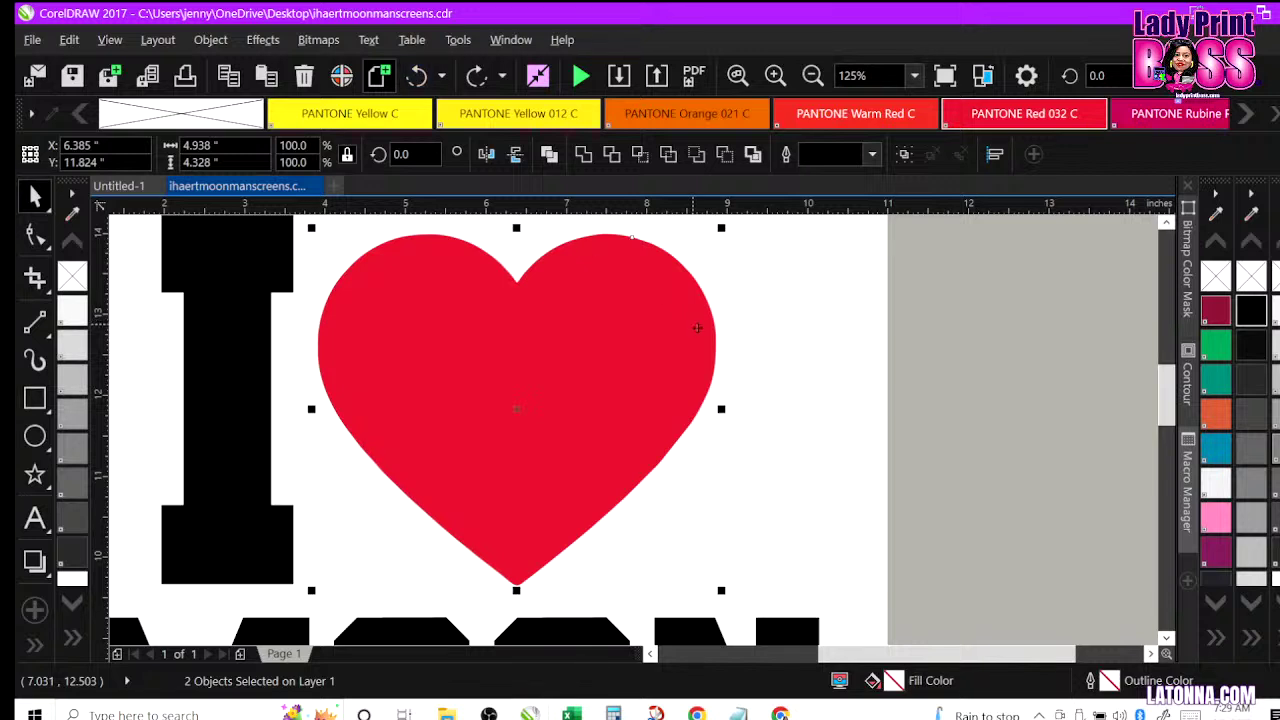
pyautogui.click(780, 300)
pyautogui.click(649, 316)
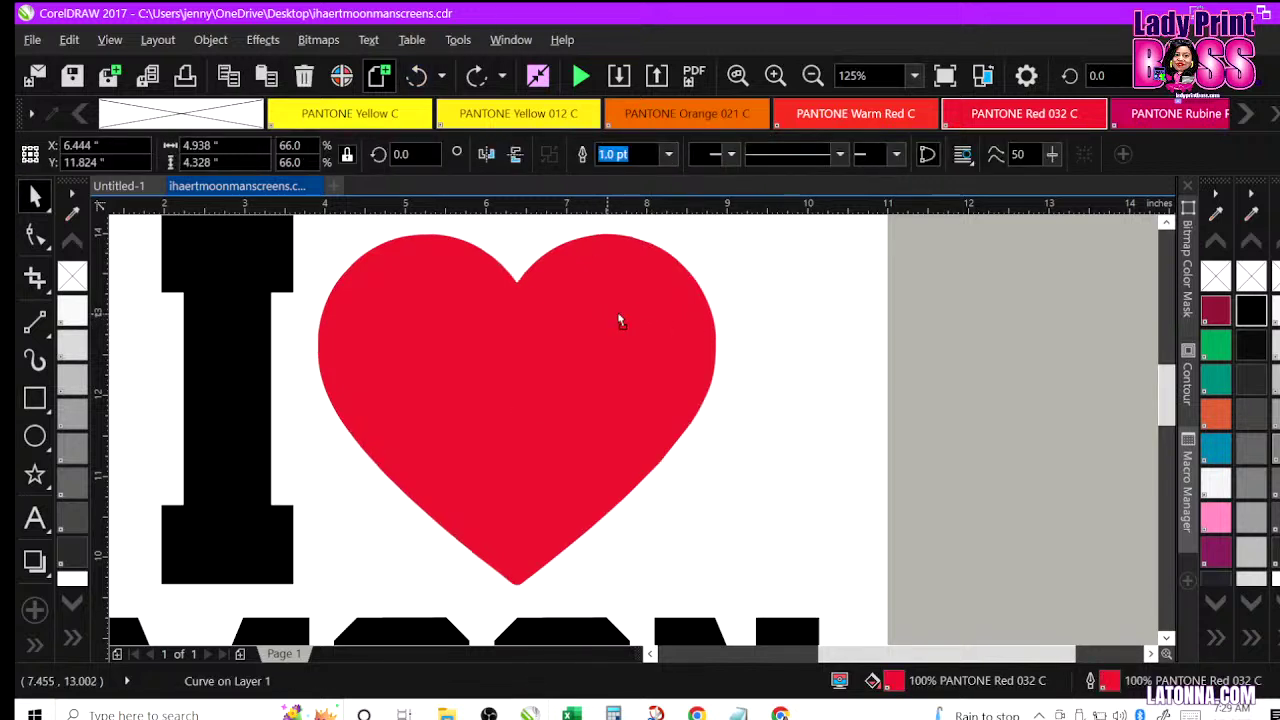
pyautogui.moveTo(602, 313); pyautogui.dragTo(627, 313)
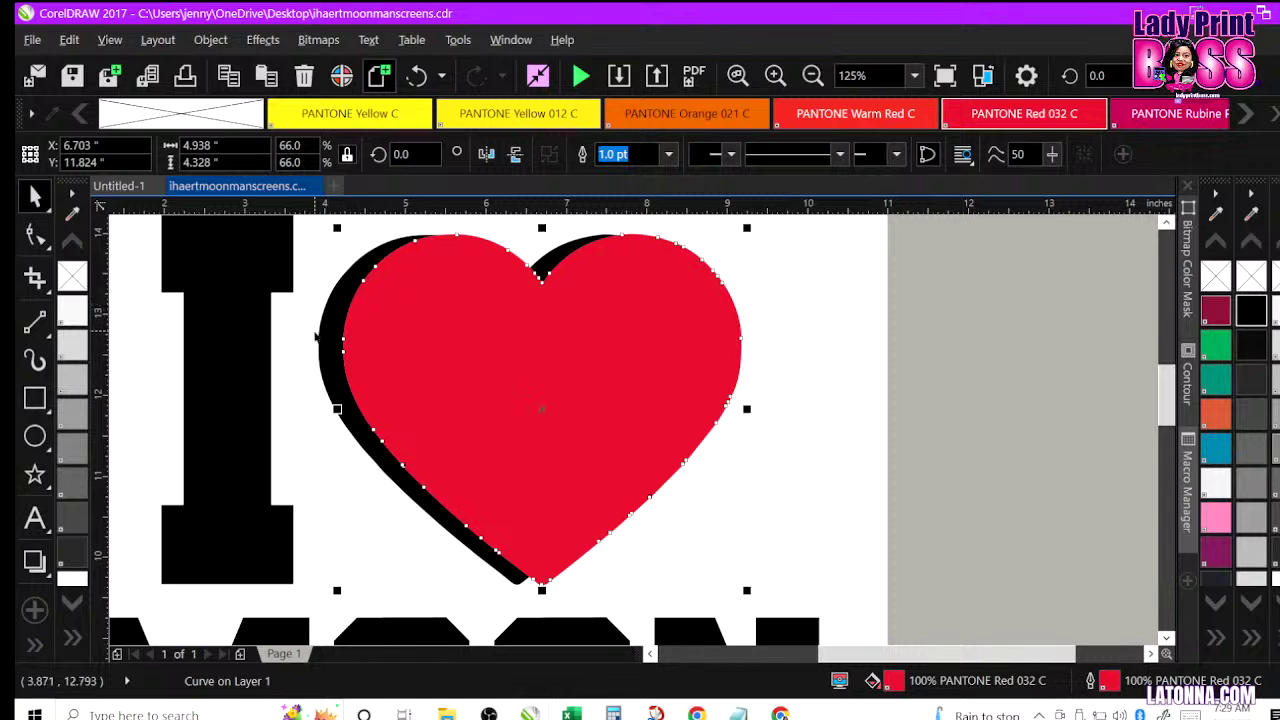
pyautogui.click(417, 76)
pyautogui.click(516, 408)
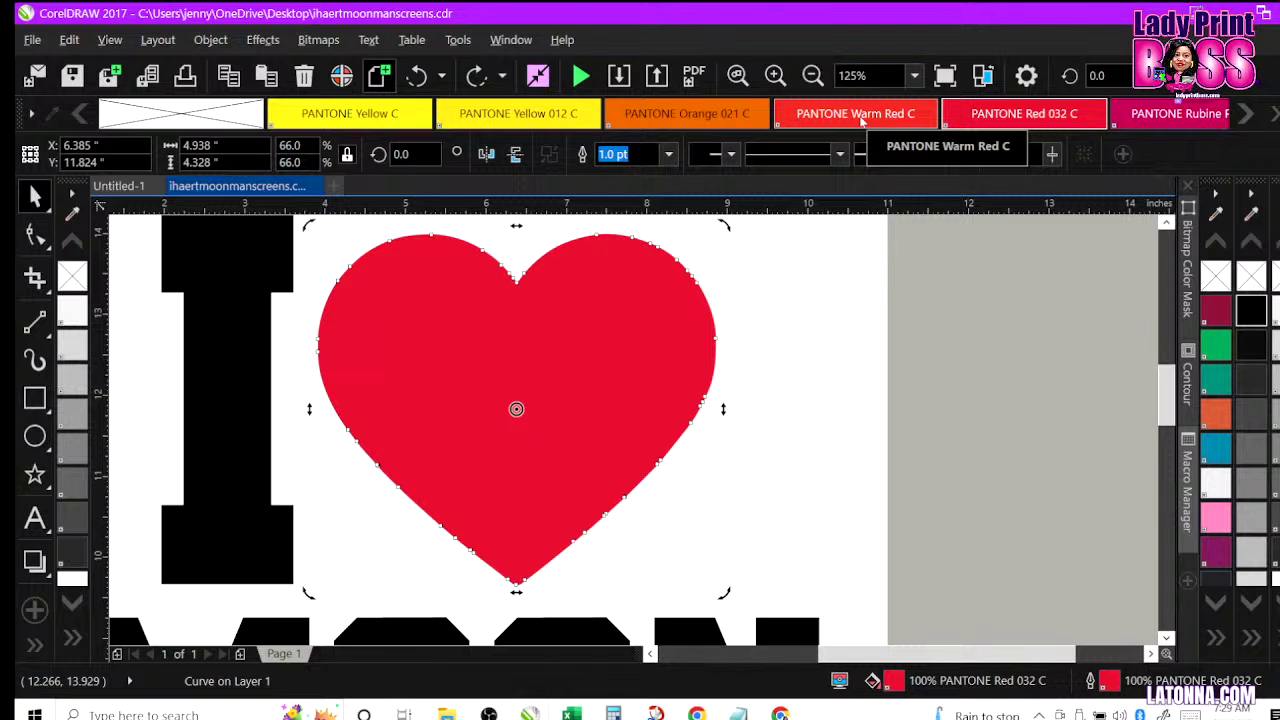
# Step: Shift the red heart right and give the exposed black heart a 0.5 pt outline
pyautogui.click(595, 310)
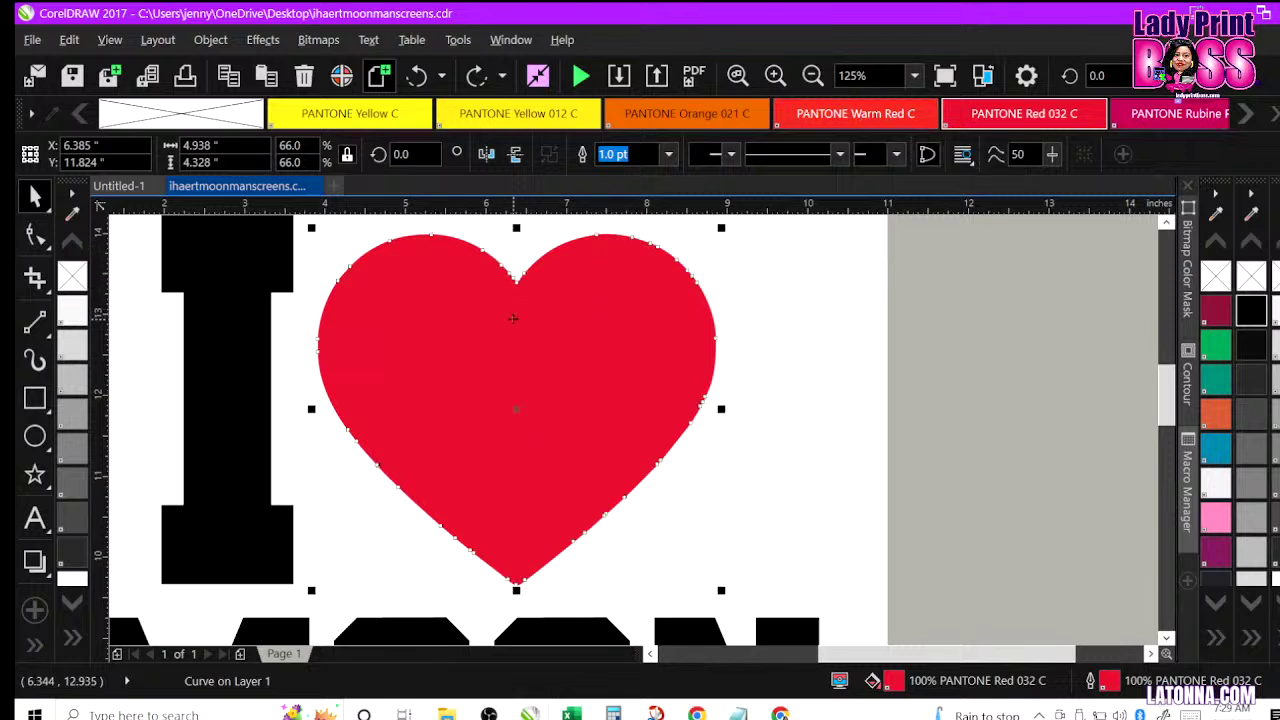
pyautogui.moveTo(505, 315); pyautogui.dragTo(560, 315)
pyautogui.click(340, 305)
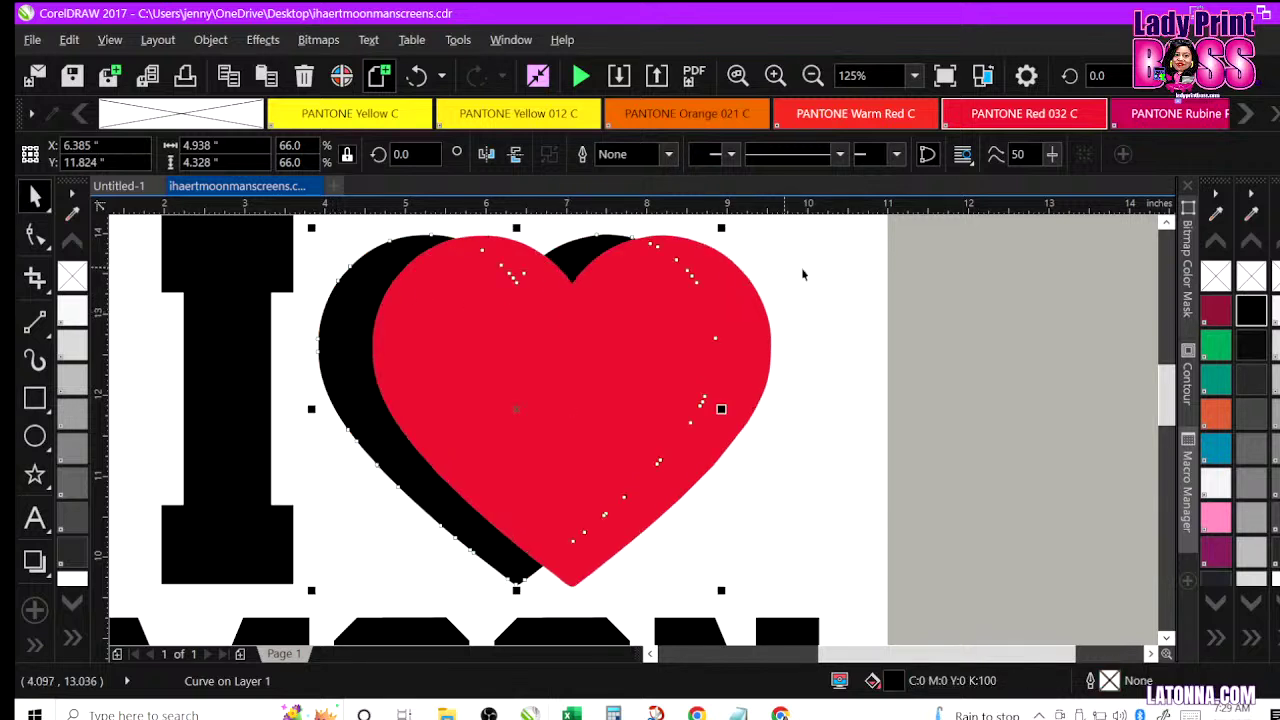
pyautogui.click(669, 154)
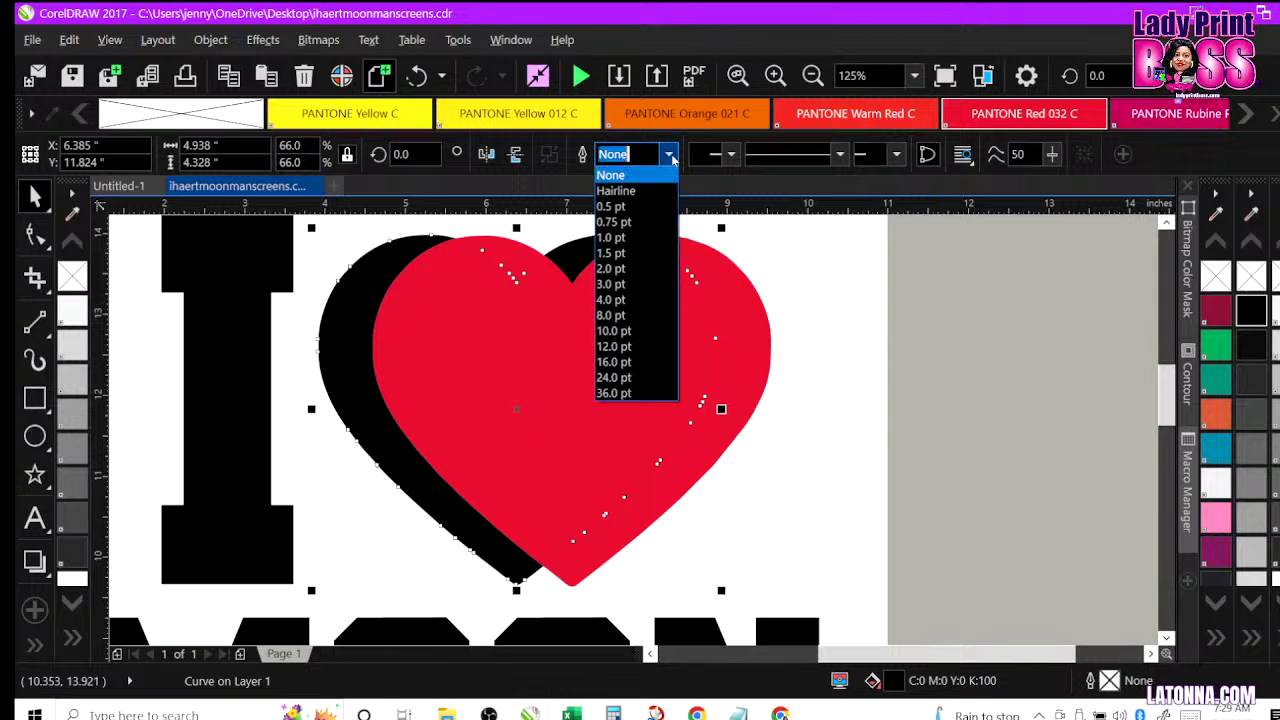
pyautogui.click(642, 208)
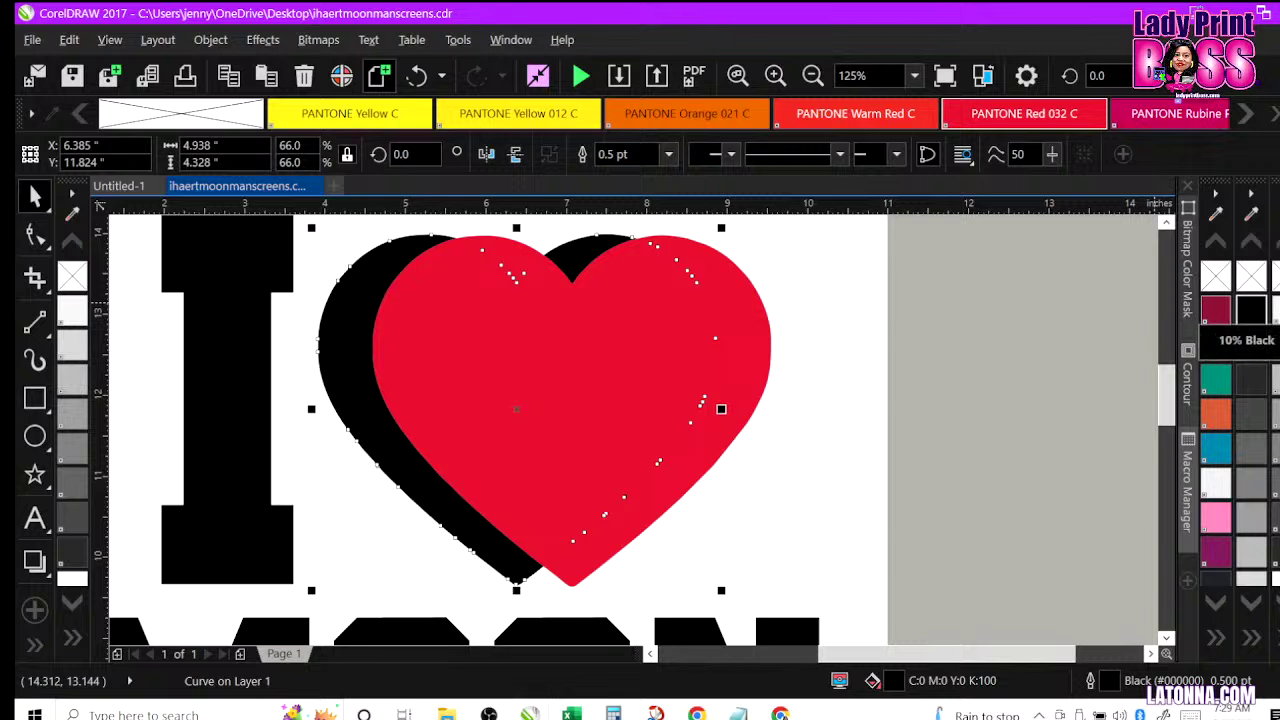
pyautogui.scroll(-3, 1218, 450)
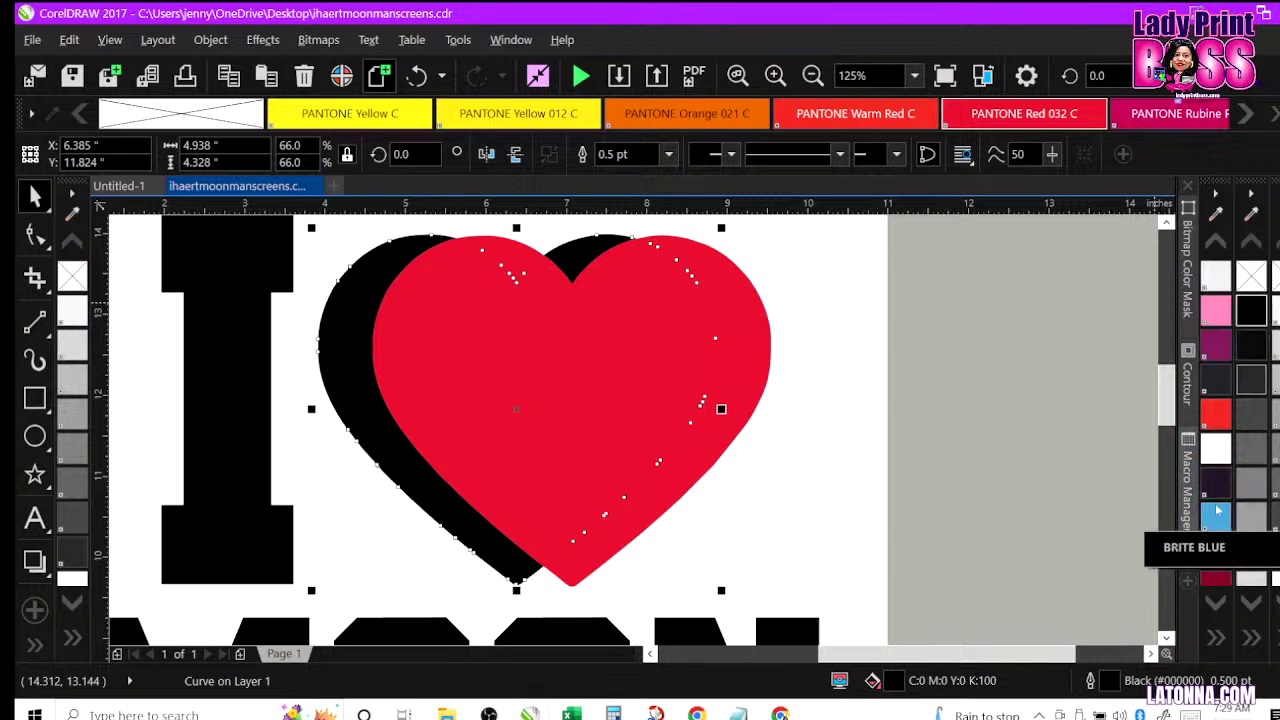
pyautogui.scroll(-3, 1218, 450)
pyautogui.scroll(-3, 72, 398)
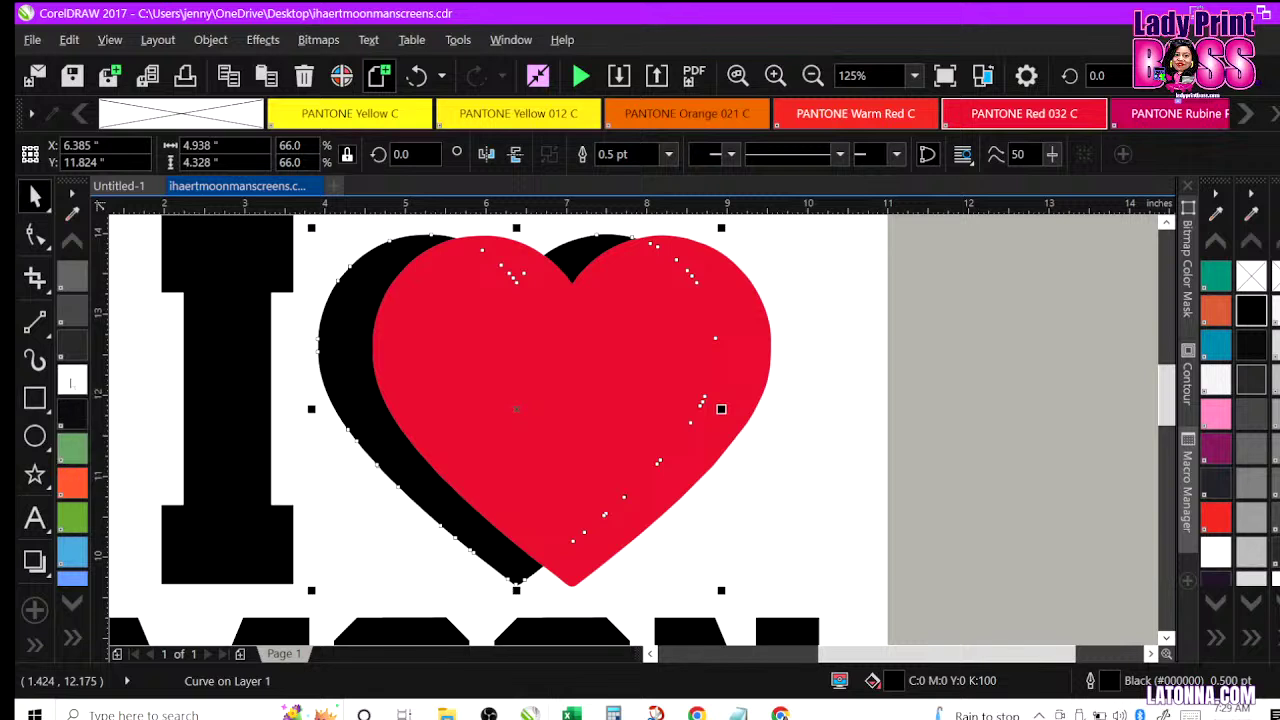
# Step: Move the red heart back over the black heart
pyautogui.click(830, 358)
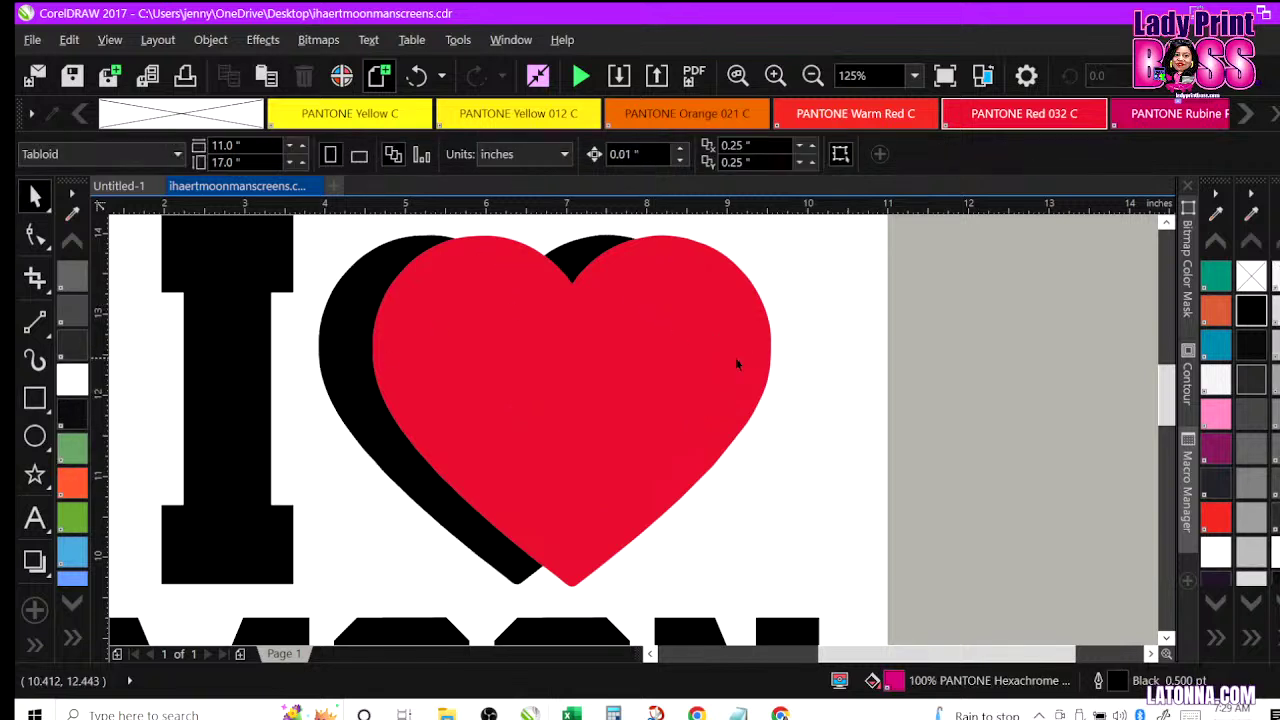
pyautogui.click(735, 357)
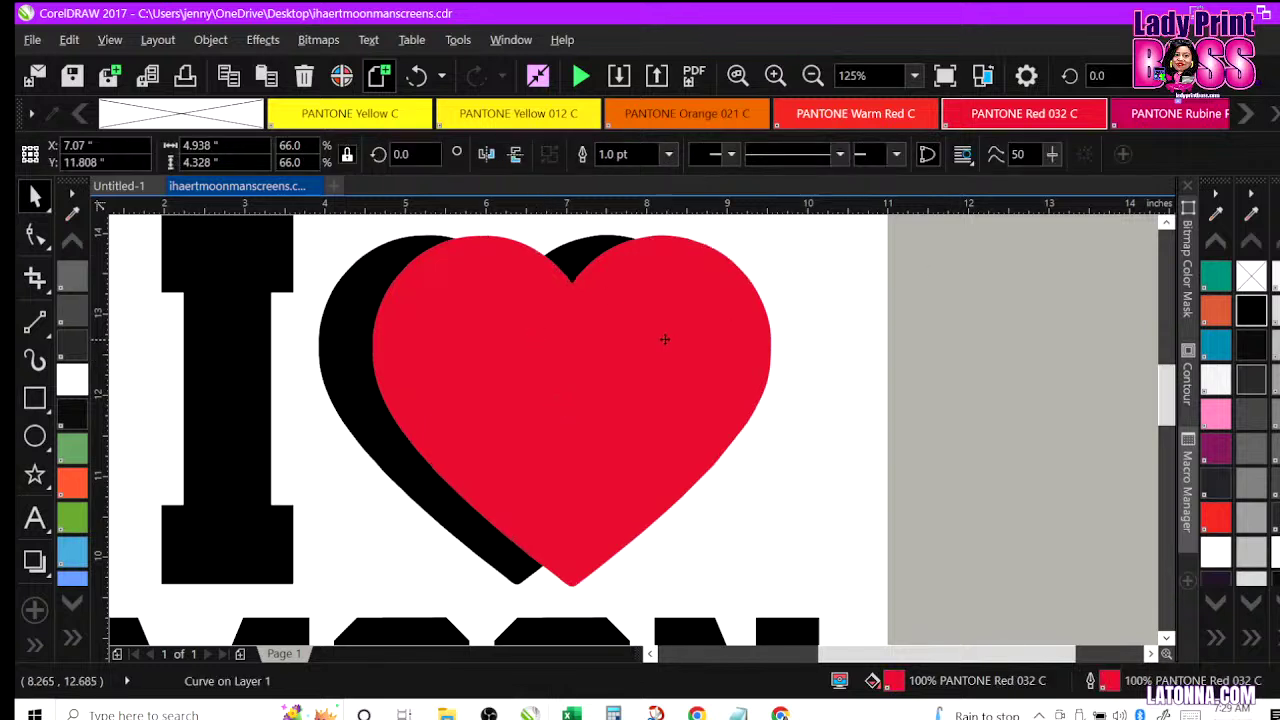
pyautogui.moveTo(664, 340); pyautogui.dragTo(570, 344)
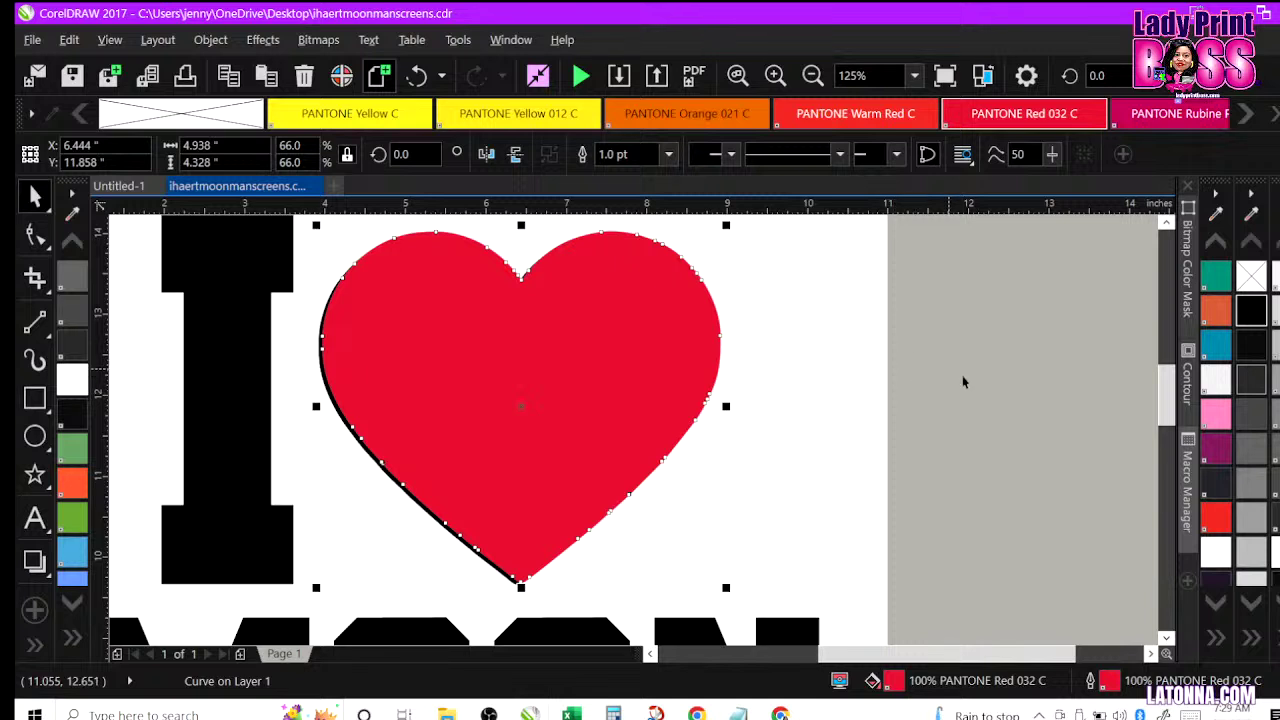
pyautogui.moveTo(1168, 400); pyautogui.dragTo(1168, 360)
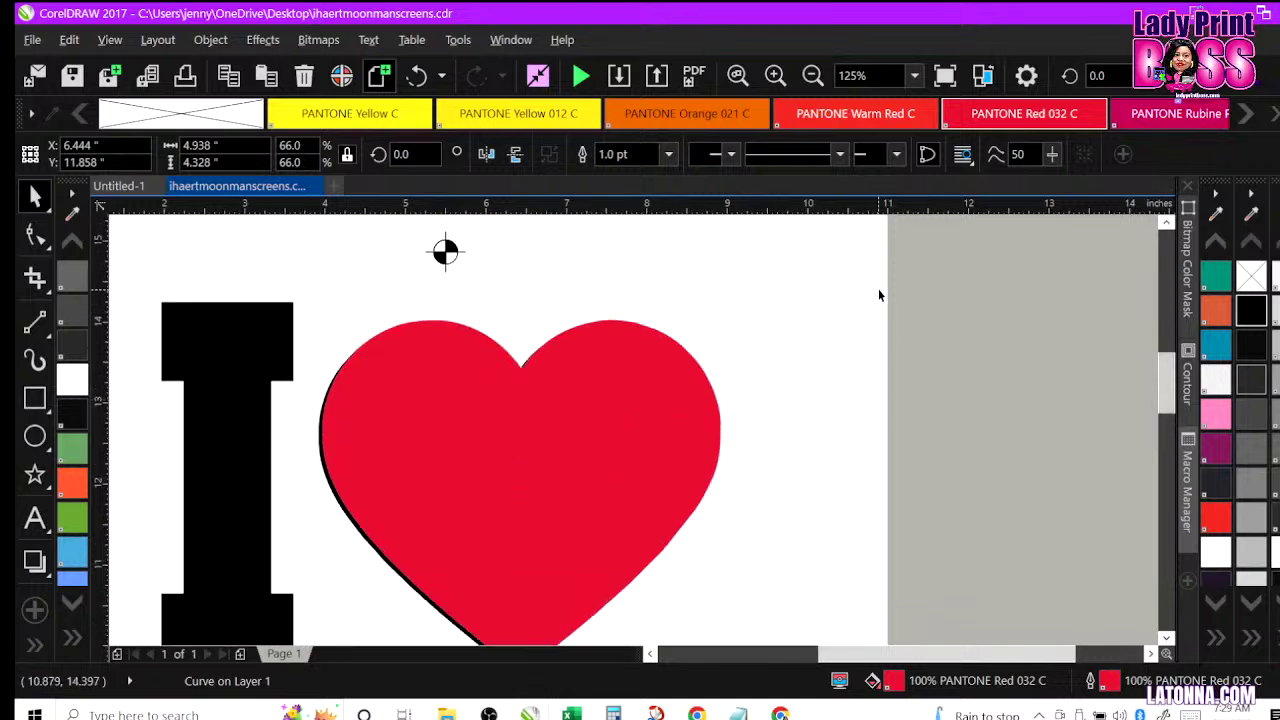
# Step: Select everything, align with P, and drag the heart up beside the I
pyautogui.click(878, 288)
pyautogui.scroll(-1, 443, 249)
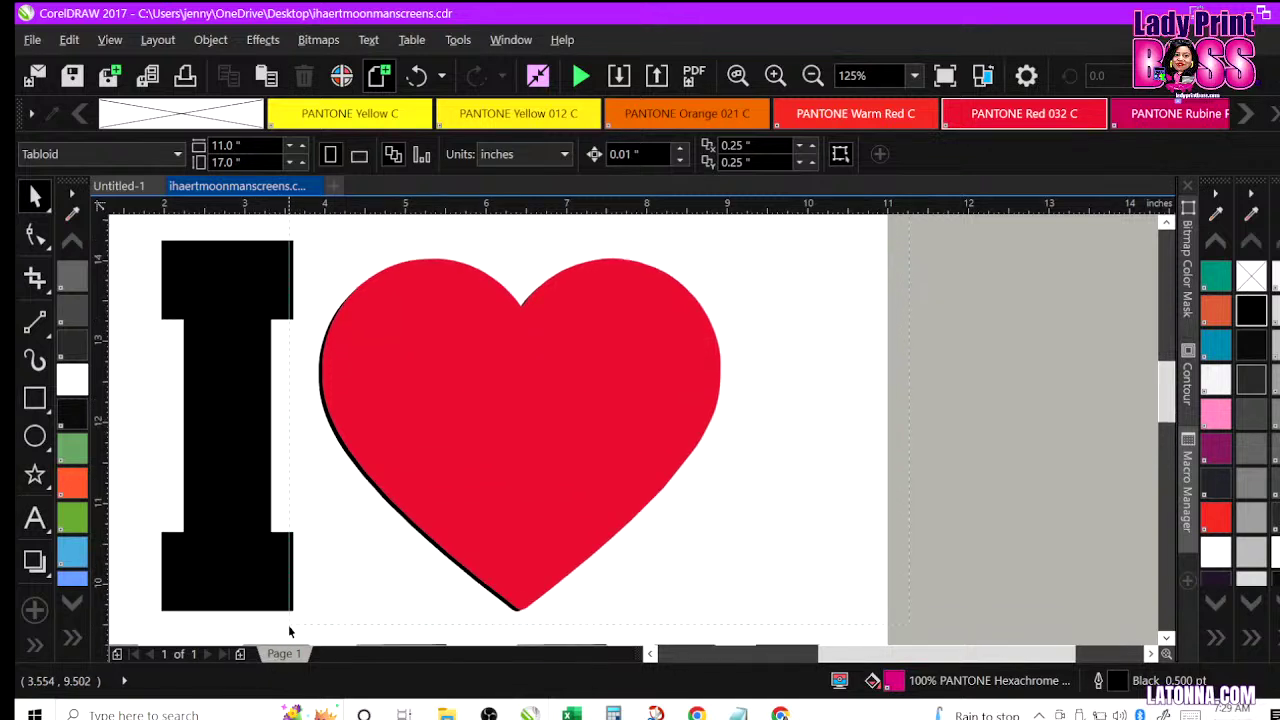
pyautogui.hotkey('ctrl', 'a')
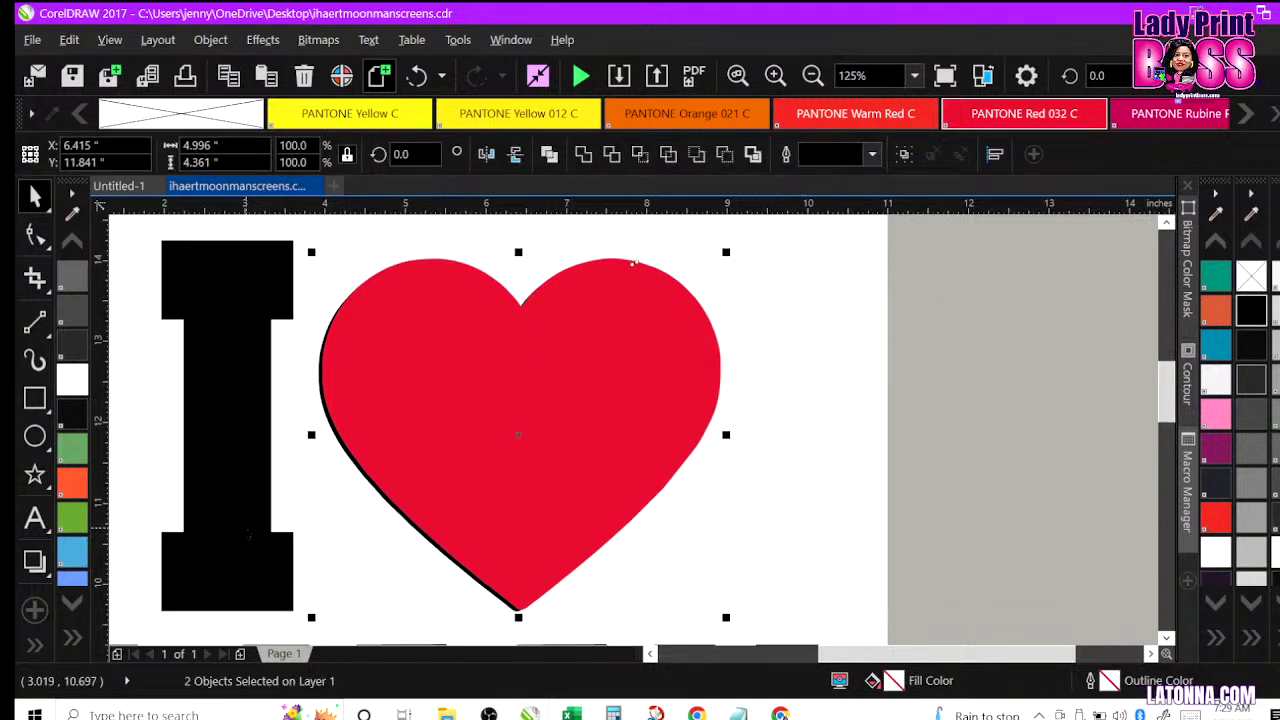
pyautogui.press('p')
pyautogui.moveTo(460, 585); pyautogui.dragTo(437, 334)
# Step: Clear the selection and reselect the red heart
pyautogui.click(813, 75)
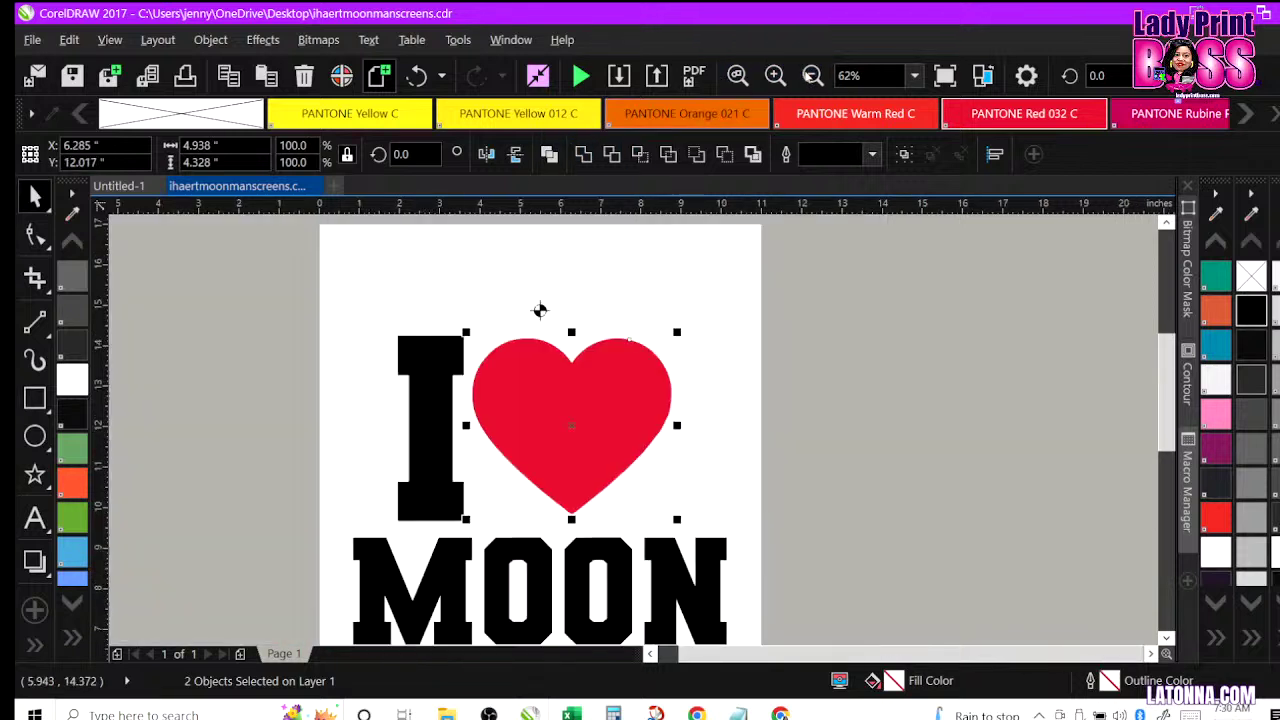
pyautogui.click(540, 310)
pyautogui.click(614, 365)
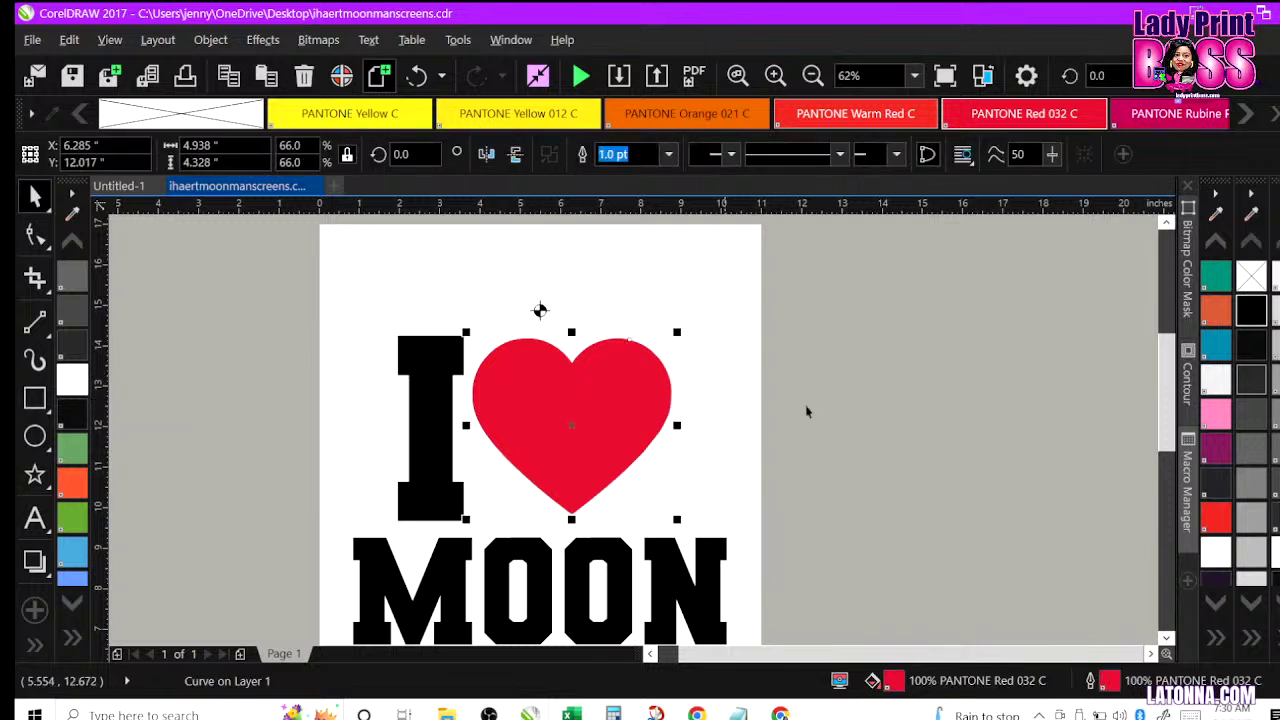
pyautogui.click(861, 405)
pyautogui.click(638, 432)
pyautogui.moveTo(1160, 380); pyautogui.dragTo(1160, 392)
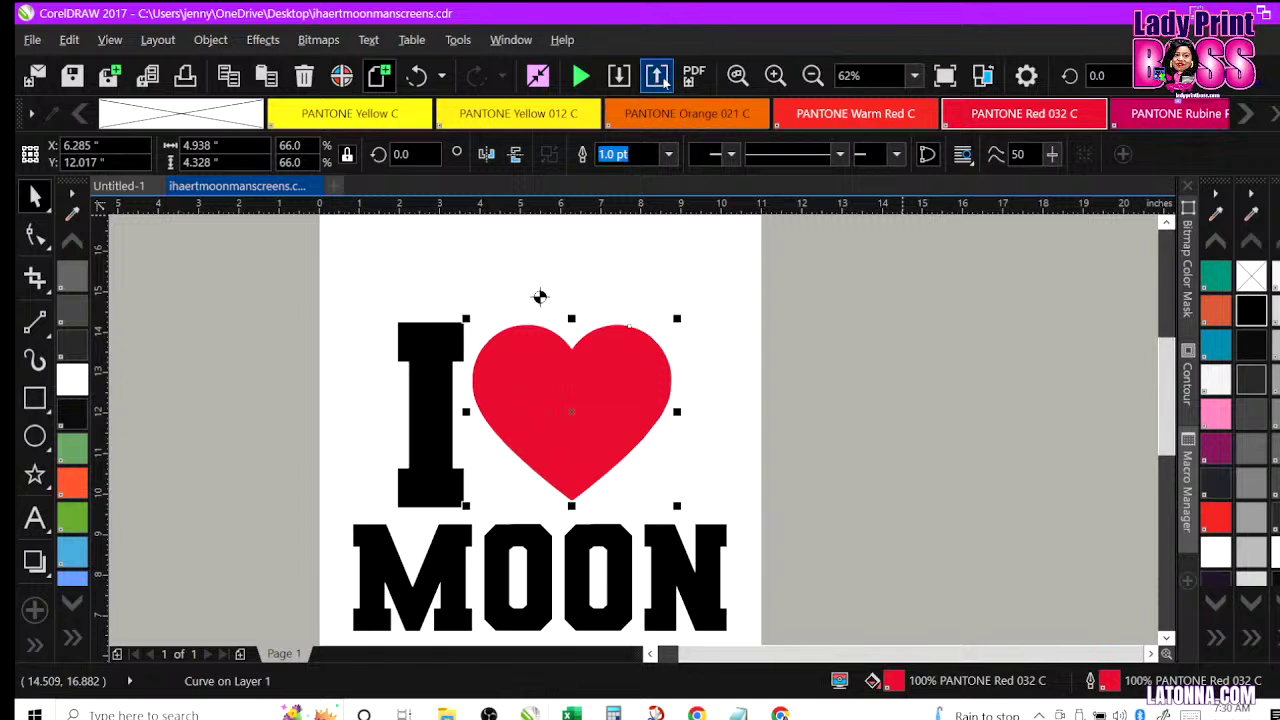
pyautogui.scroll(-1, 540, 296)
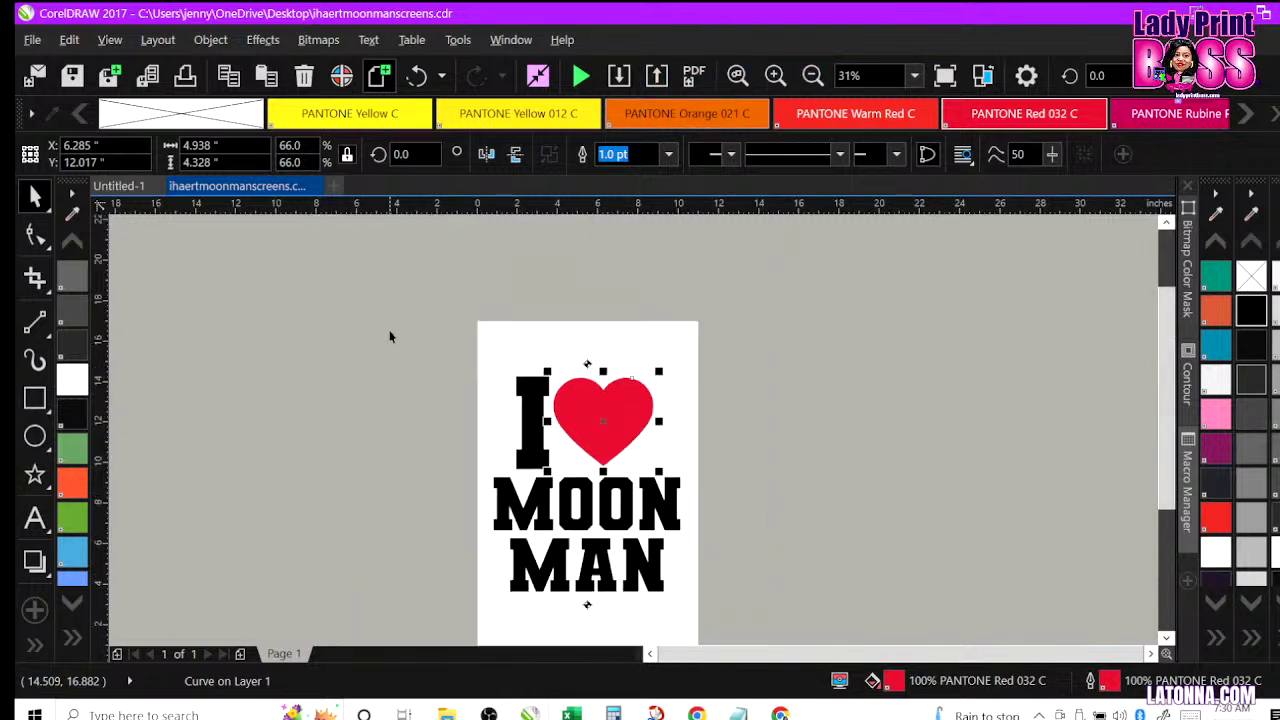
# Step: Select all five design objects, copy them, and add a blank Page 2
pyautogui.moveTo(725, 638); pyautogui.dragTo(726, 639)
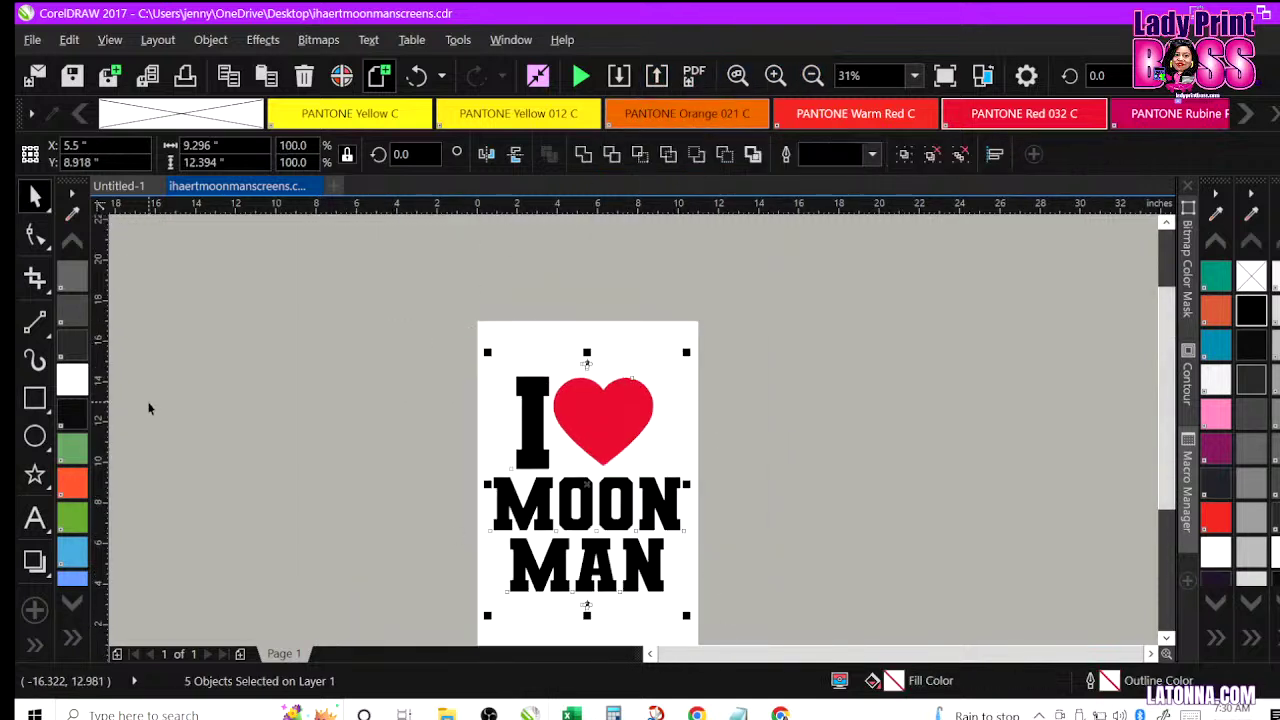
pyautogui.press('Right')
pyautogui.press('Up')
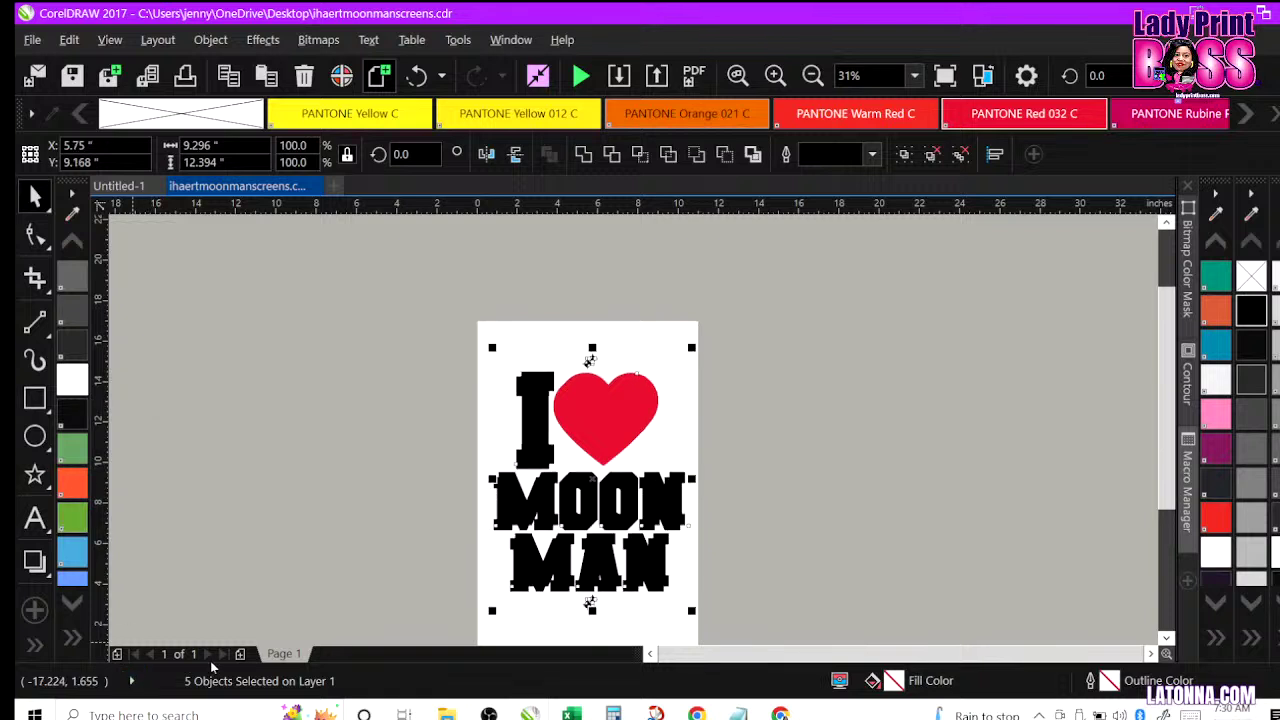
pyautogui.click(241, 654)
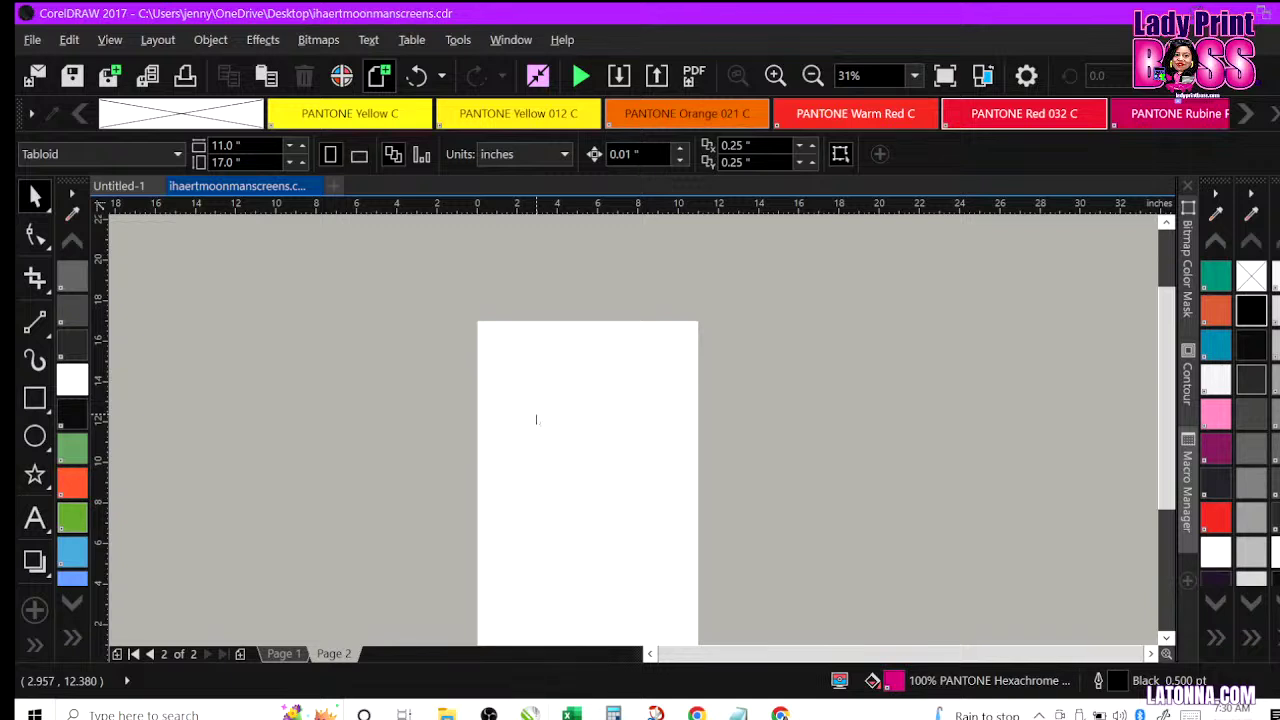
# Step: Paste onto Page 2 and dismiss the first paste and server error dialogs
pyautogui.hotkey('ctrl', 'v')
pyautogui.click(771, 407)
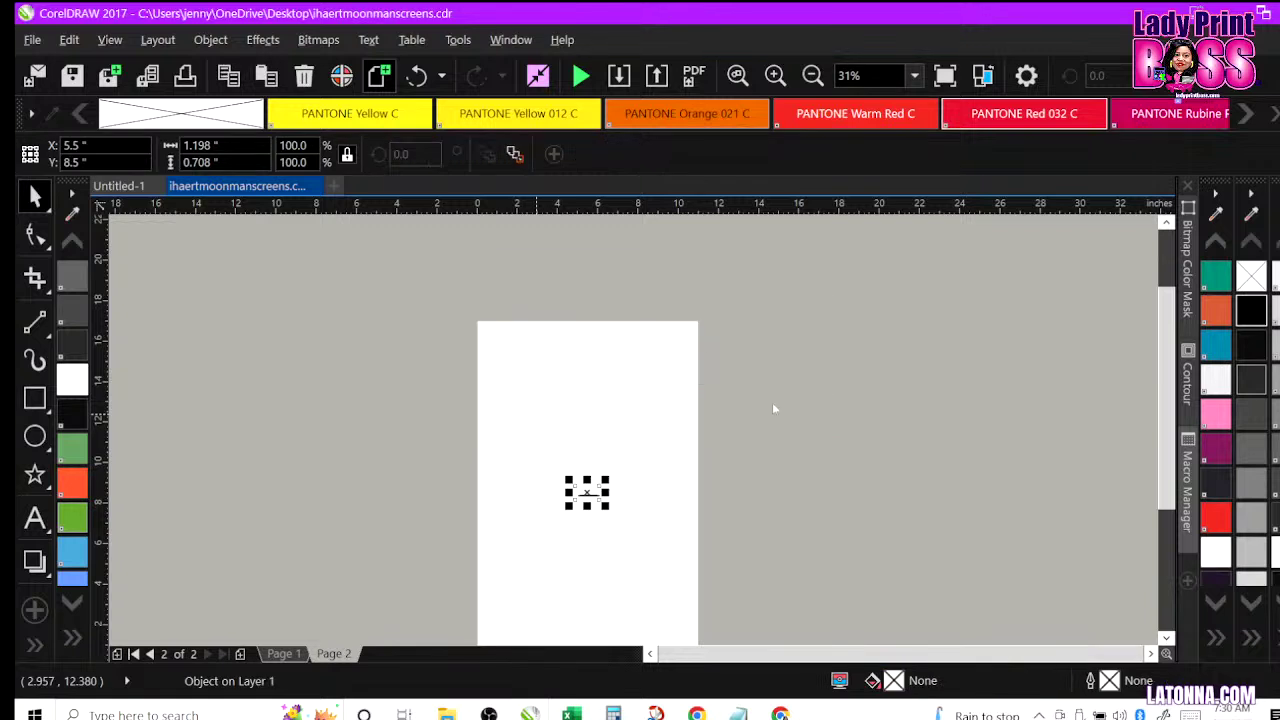
pyautogui.click(848, 411)
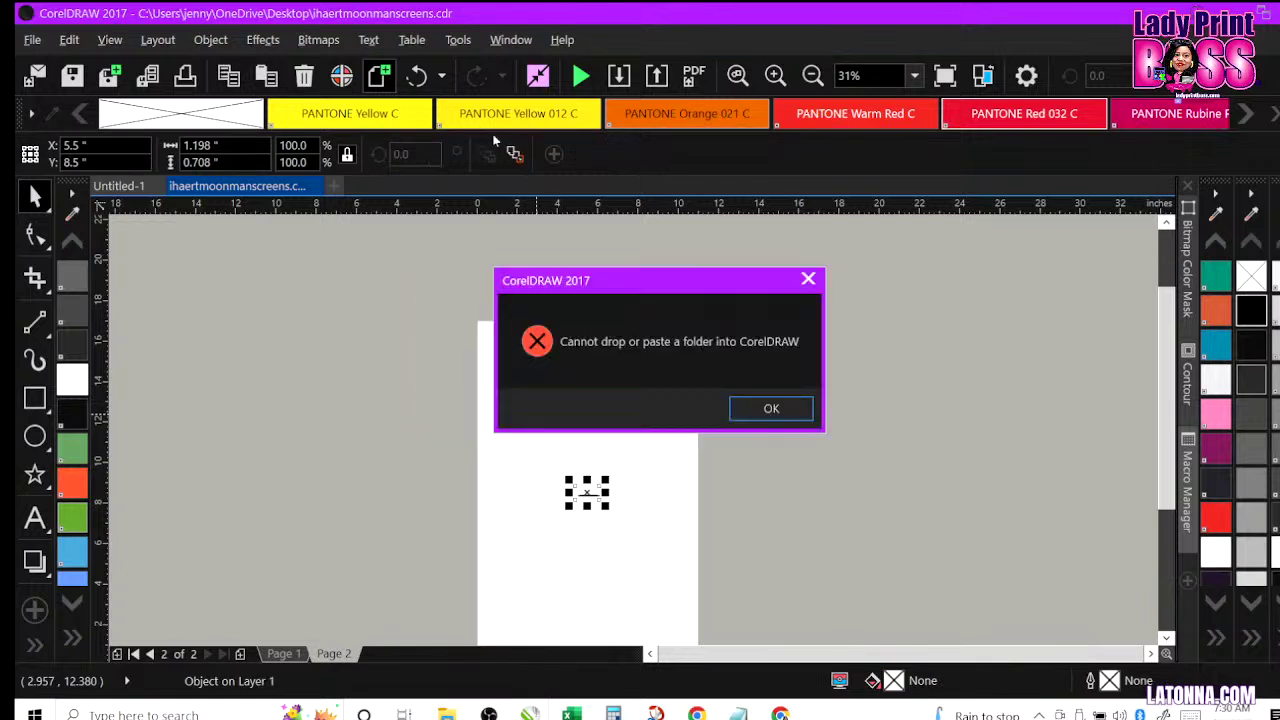
pyautogui.click(757, 410)
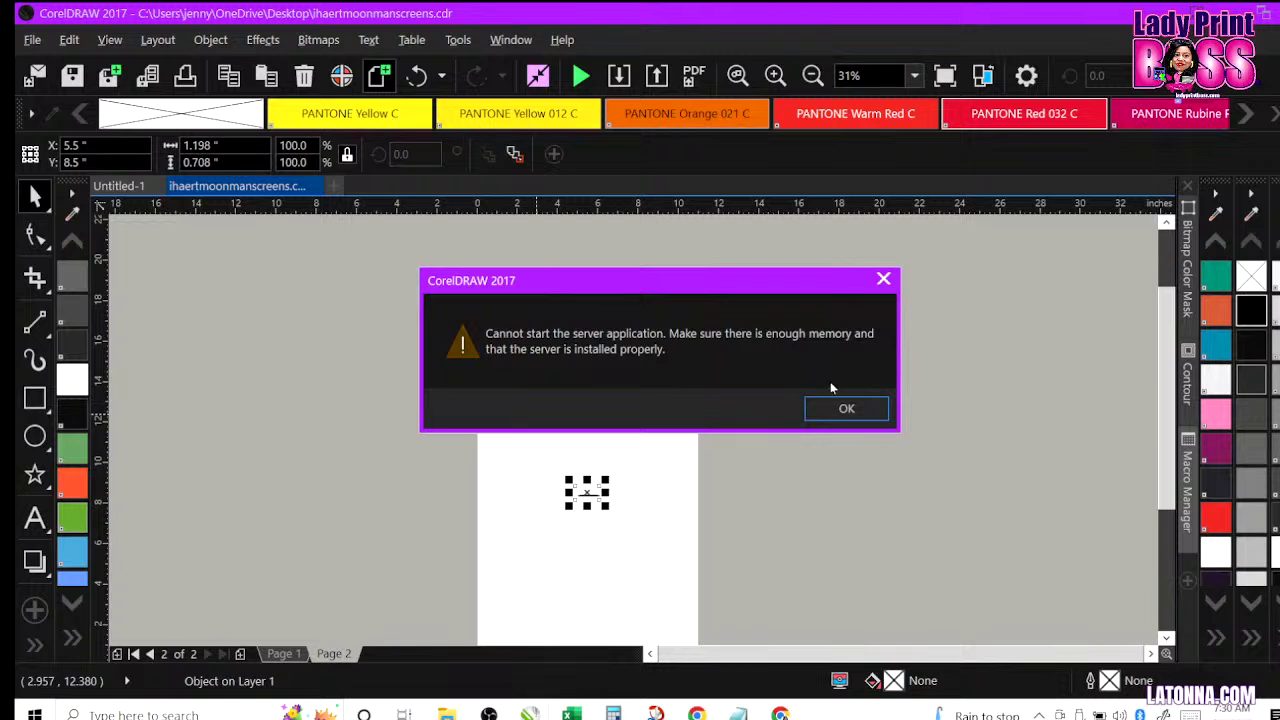
pyautogui.click(840, 410)
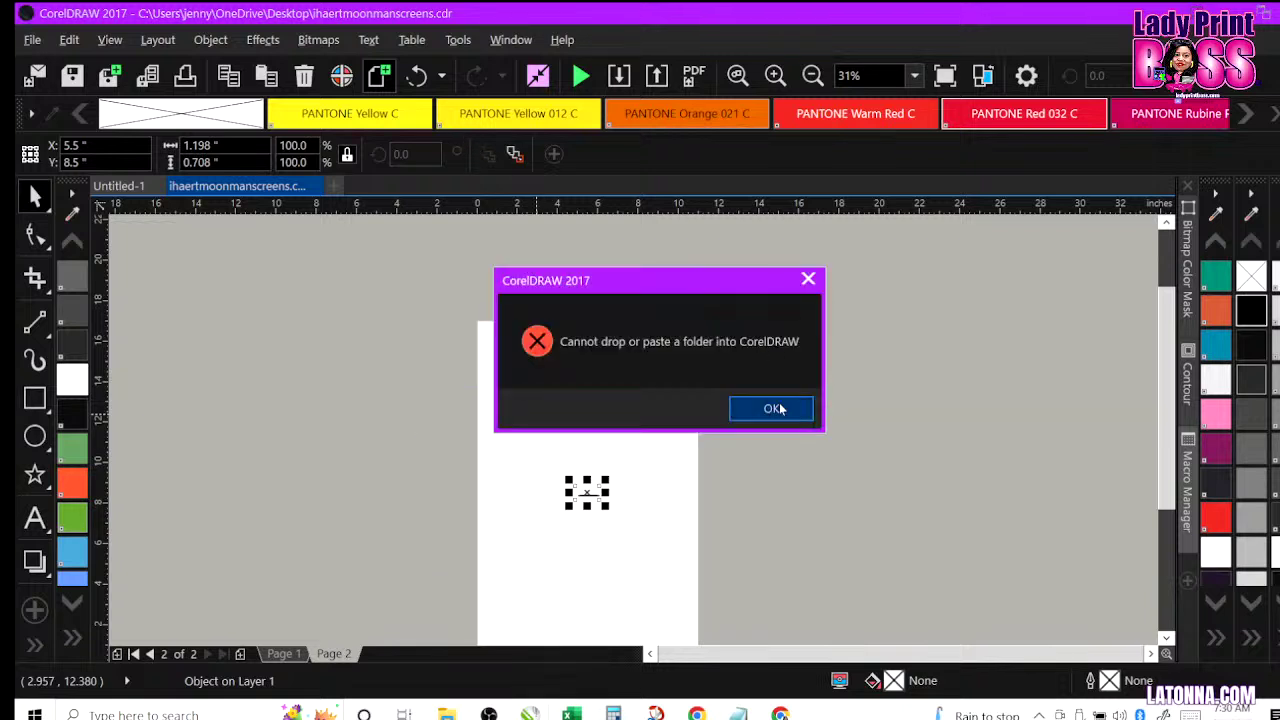
pyautogui.click(767, 404)
pyautogui.click(883, 279)
pyautogui.click(767, 410)
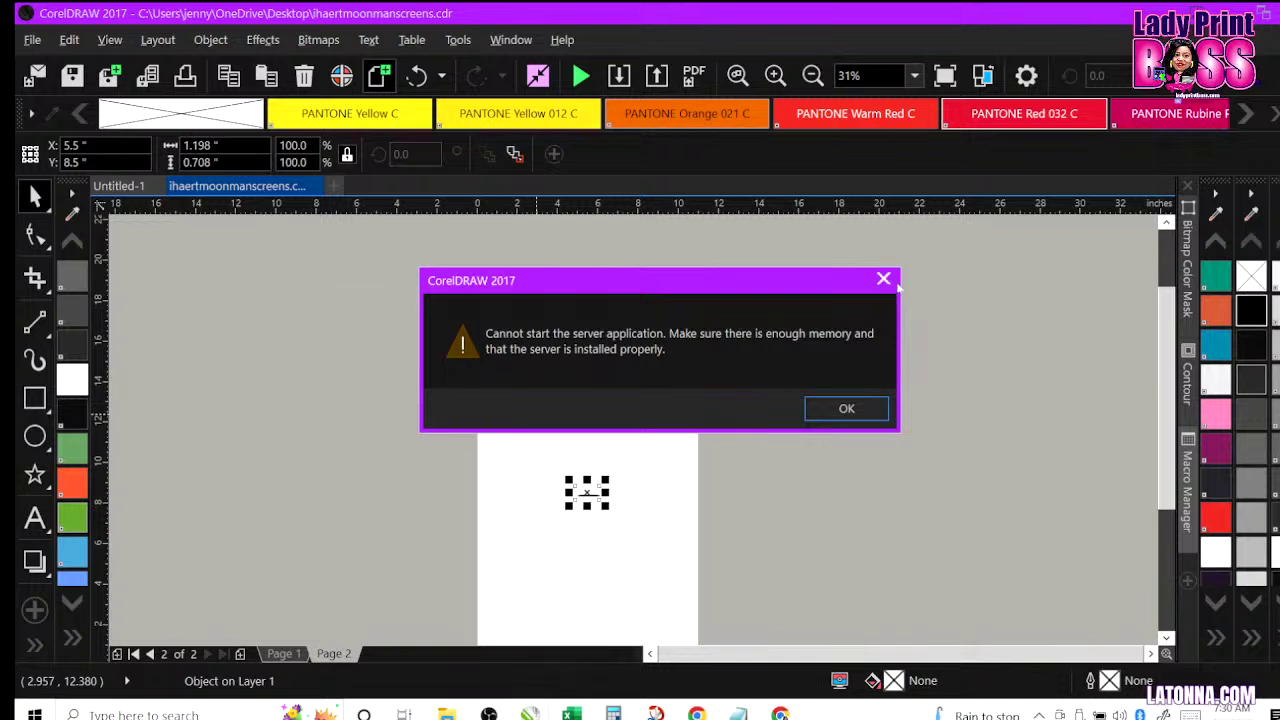
# Step: Keep dismissing the repeated paste and server errors, moving one dialog aside
pyautogui.click(884, 279)
pyautogui.click(771, 408)
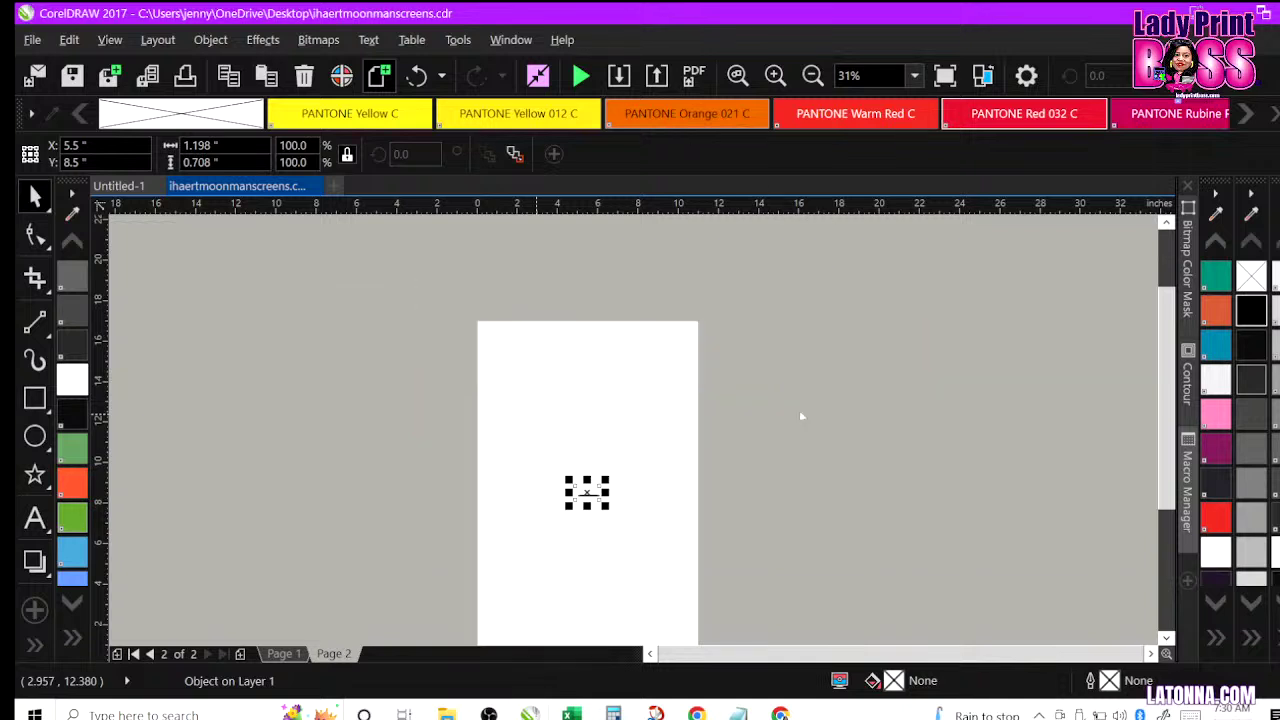
pyautogui.click(884, 279)
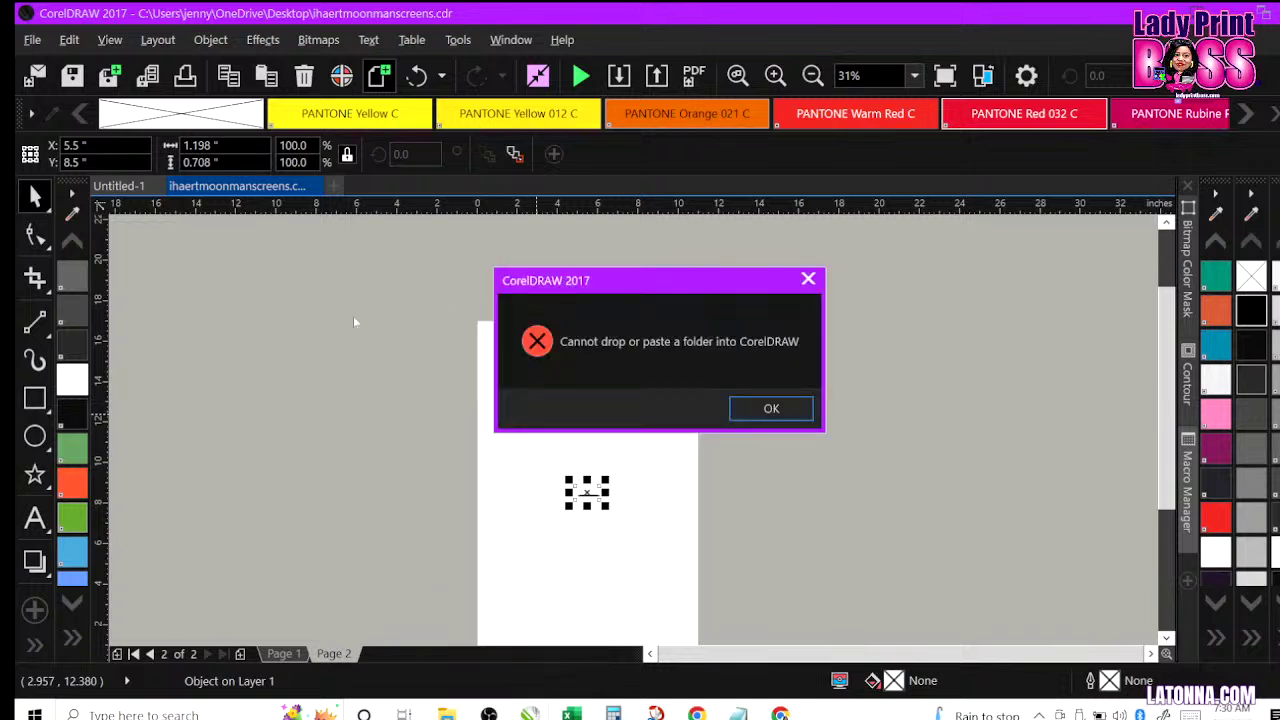
pyautogui.click(771, 408)
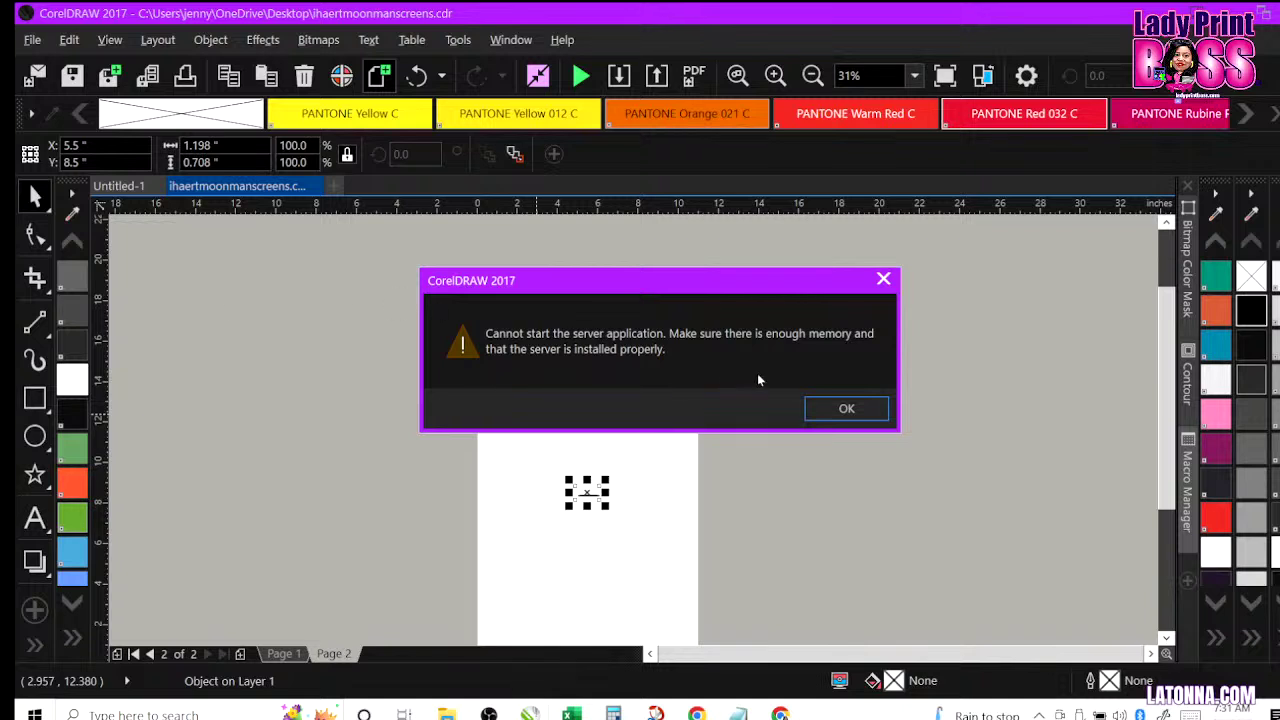
pyautogui.click(846, 408)
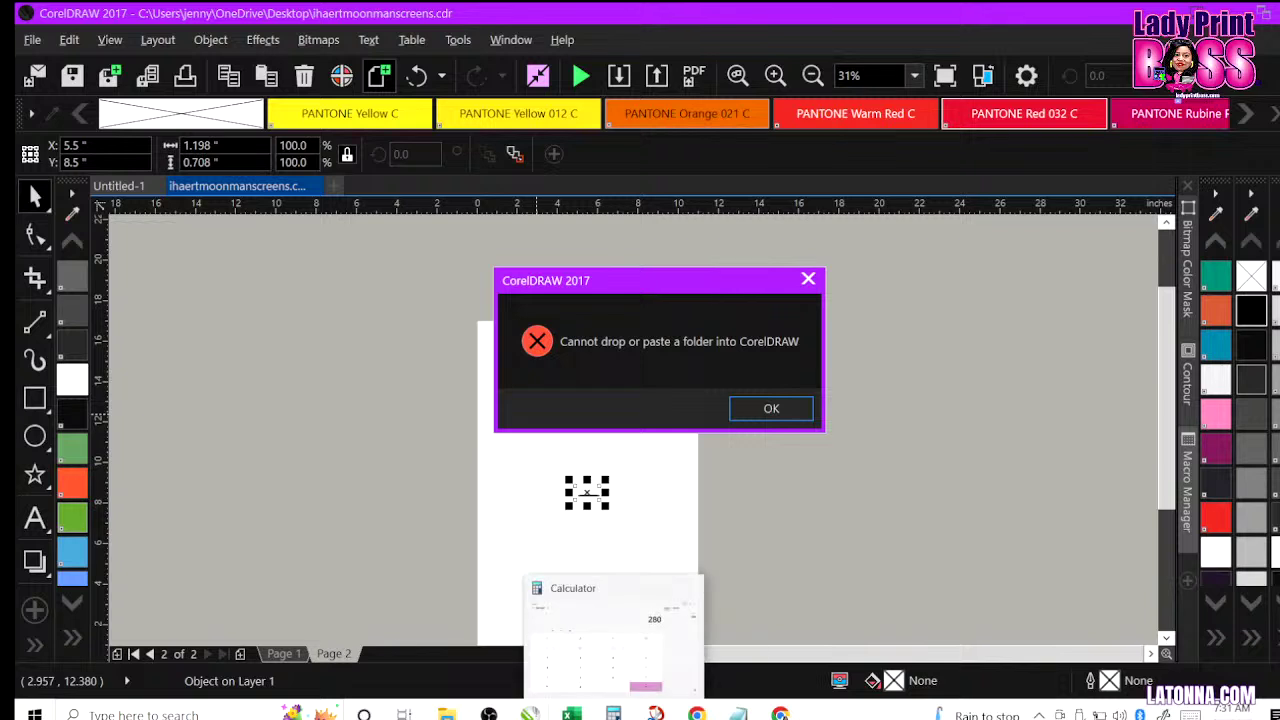
pyautogui.click(770, 410)
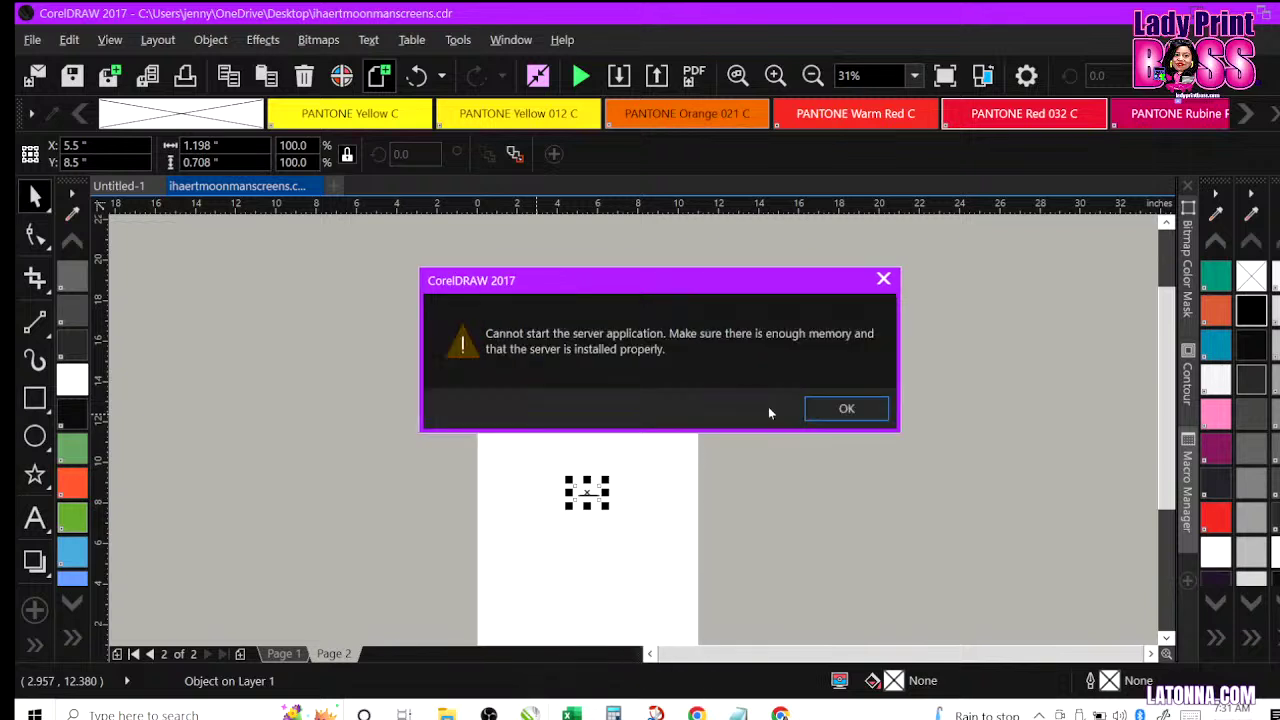
pyautogui.moveTo(505, 290); pyautogui.dragTo(542, 280)
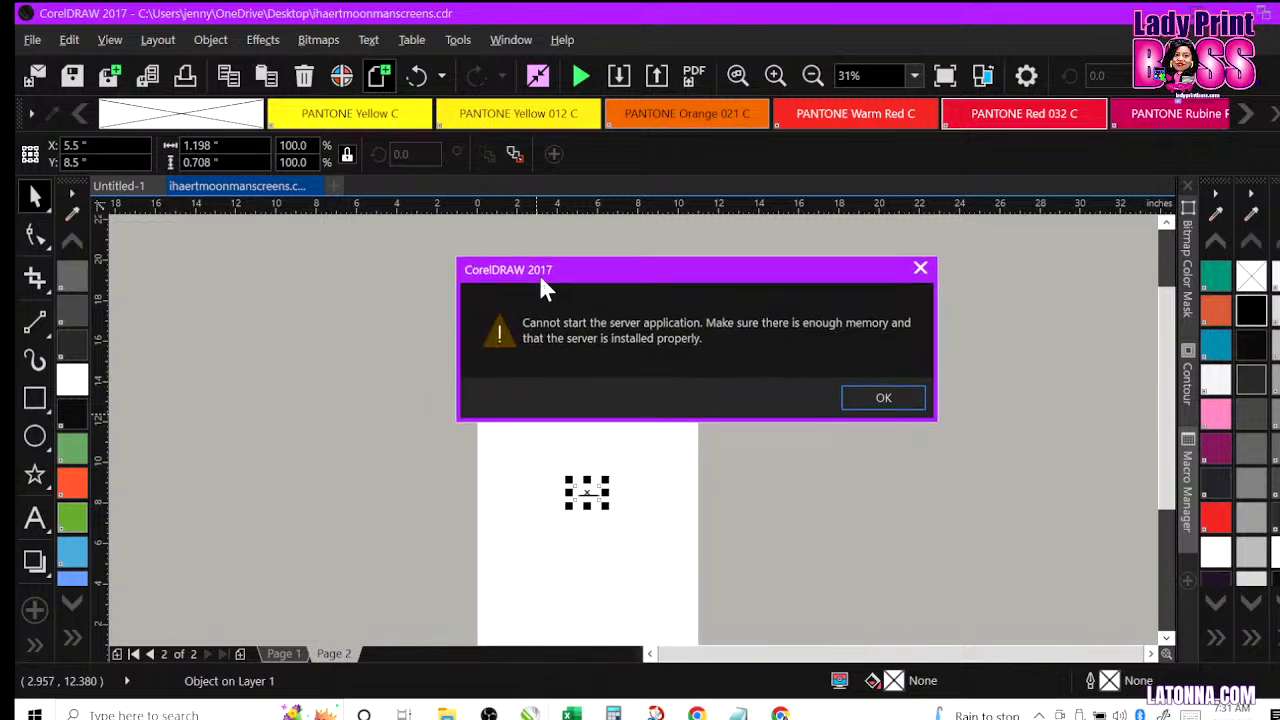
pyautogui.click(917, 268)
pyautogui.click(773, 409)
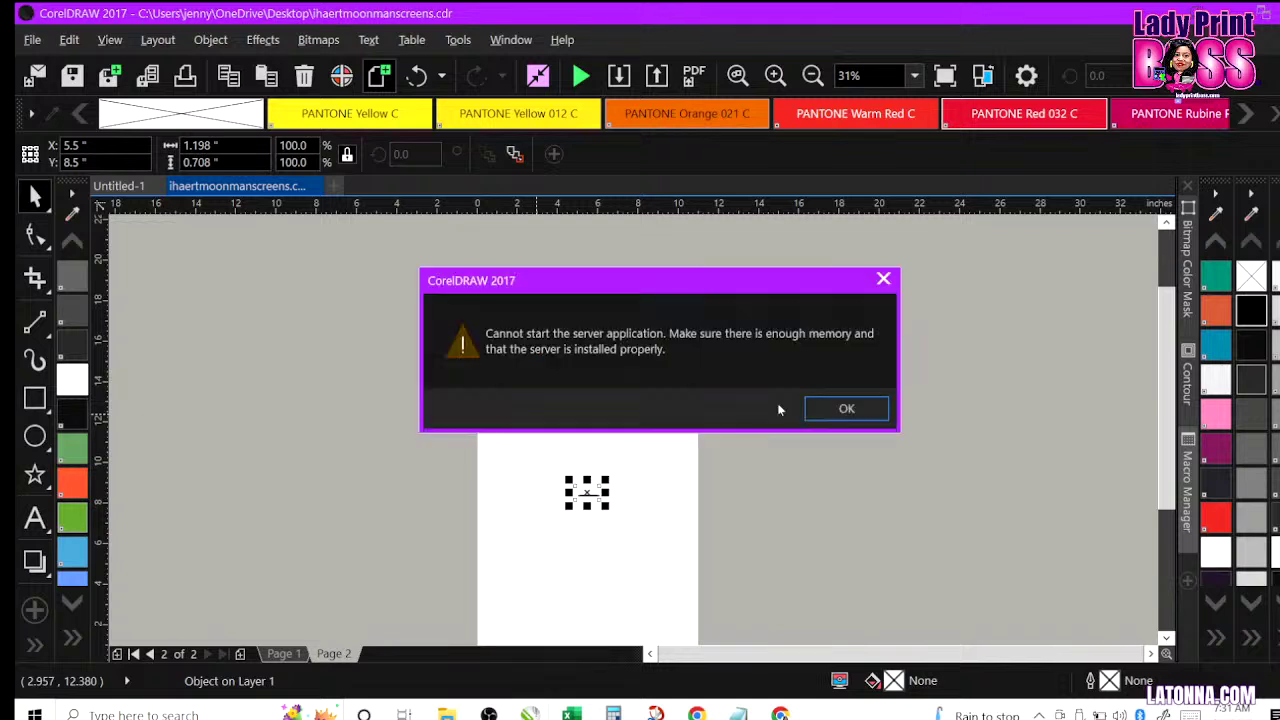